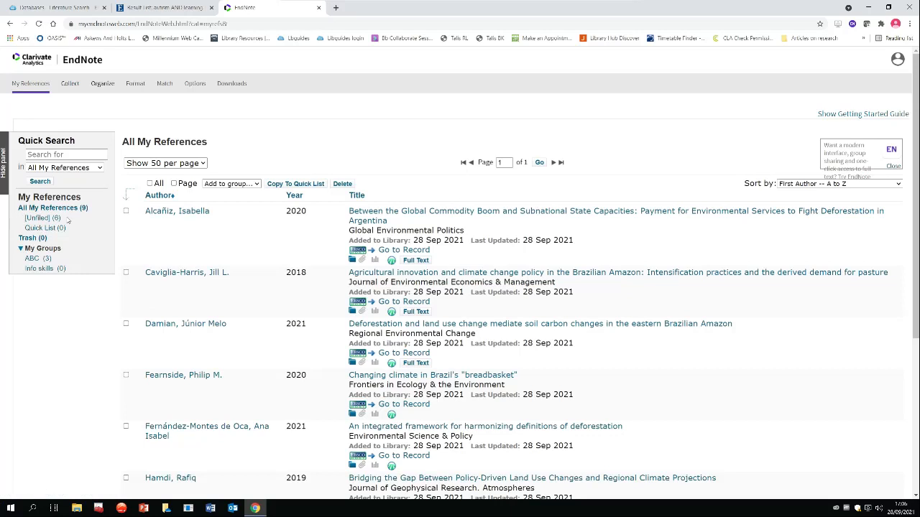
- Delete all references stored in the Unfiled group and confirm the deletion
click(43, 218)
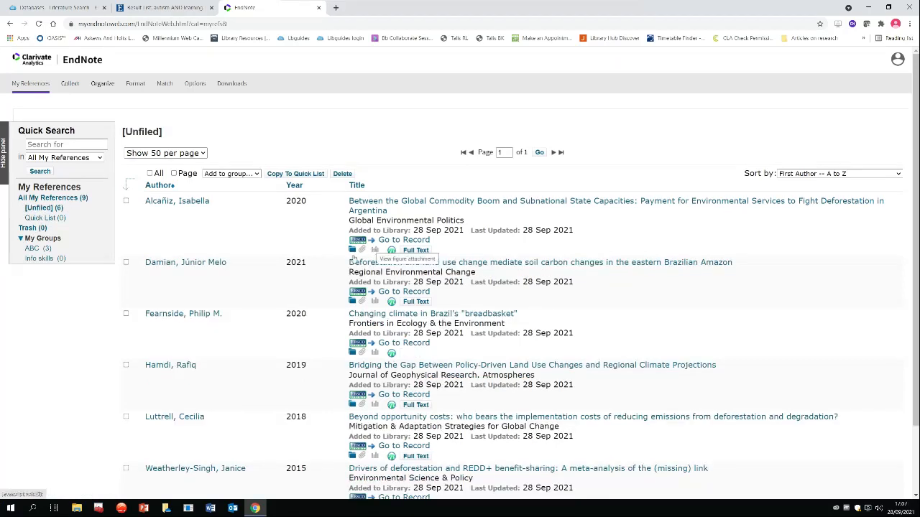
click(49, 208)
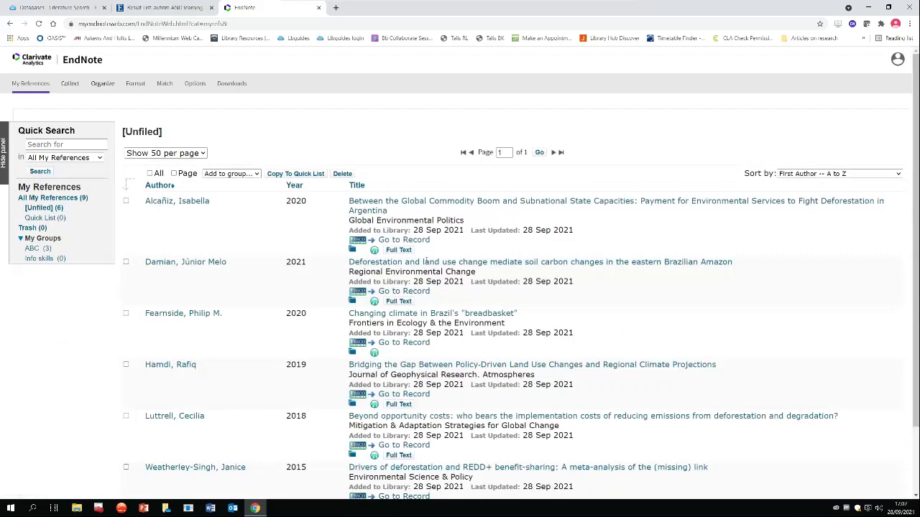
scroll(433, 228, down, 2)
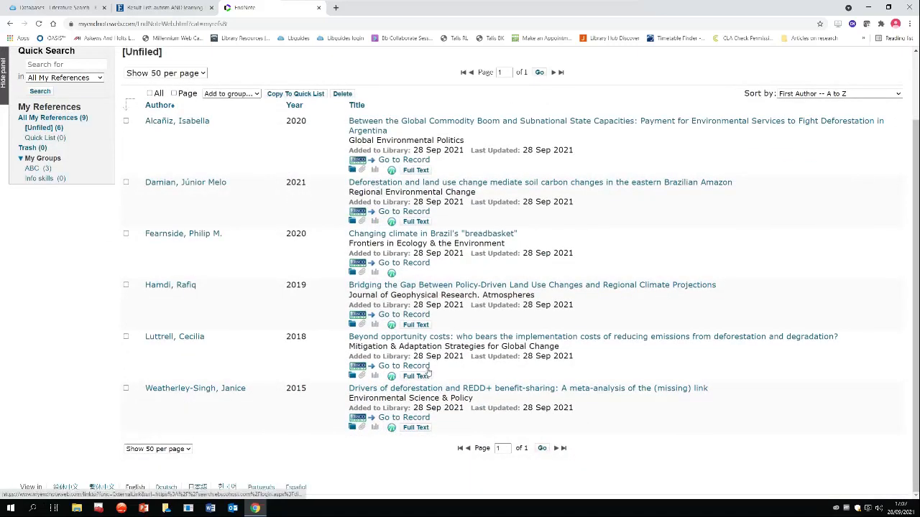
scroll(430, 368, up, 2)
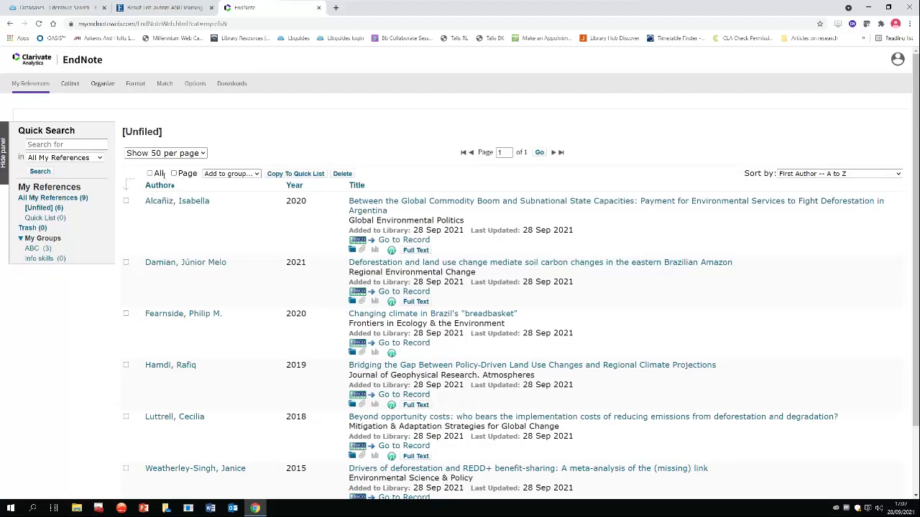
click(149, 174)
click(336, 175)
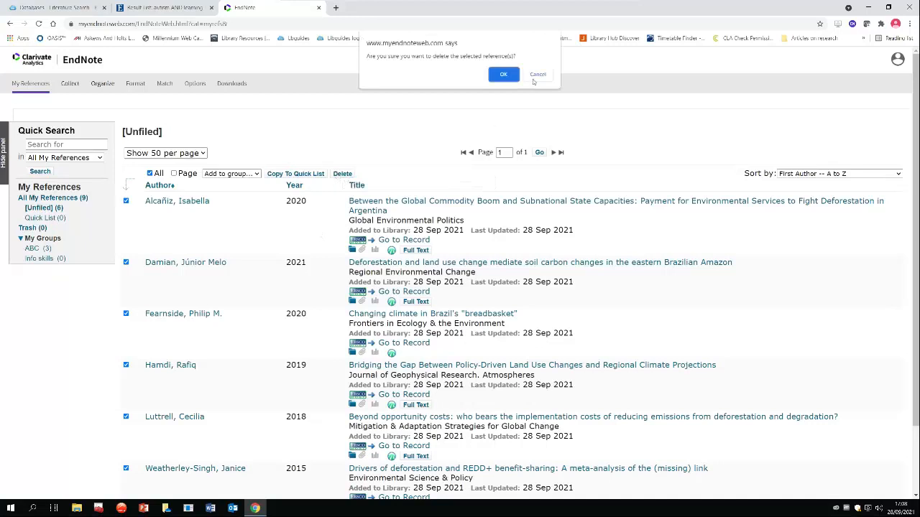
click(502, 75)
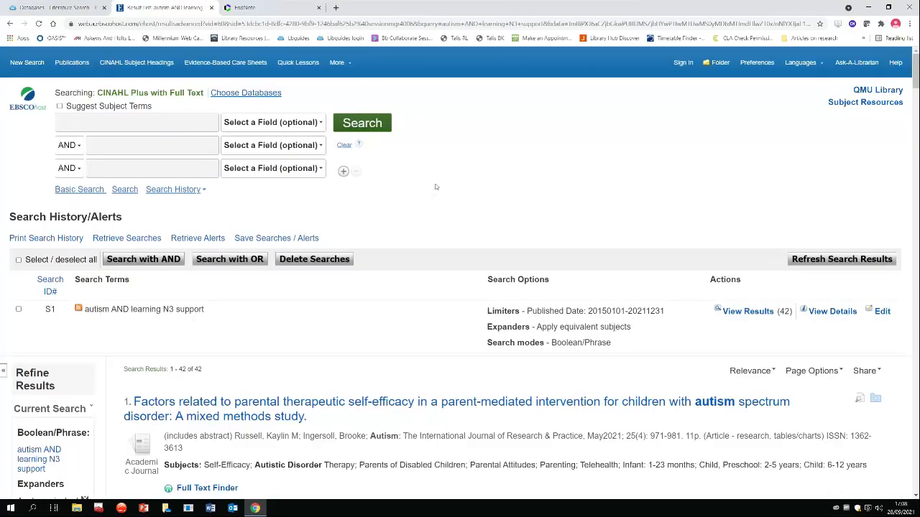
- In the EBSCOhost CINAHL results for autism AND learning N3 support, add the first three articles to the folder
scroll(435, 187, down, 2)
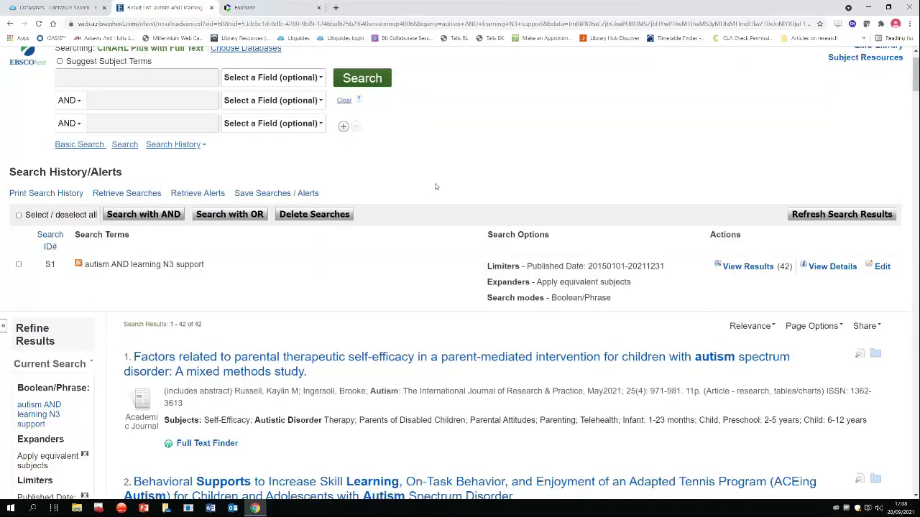
scroll(417, 227, down, 1)
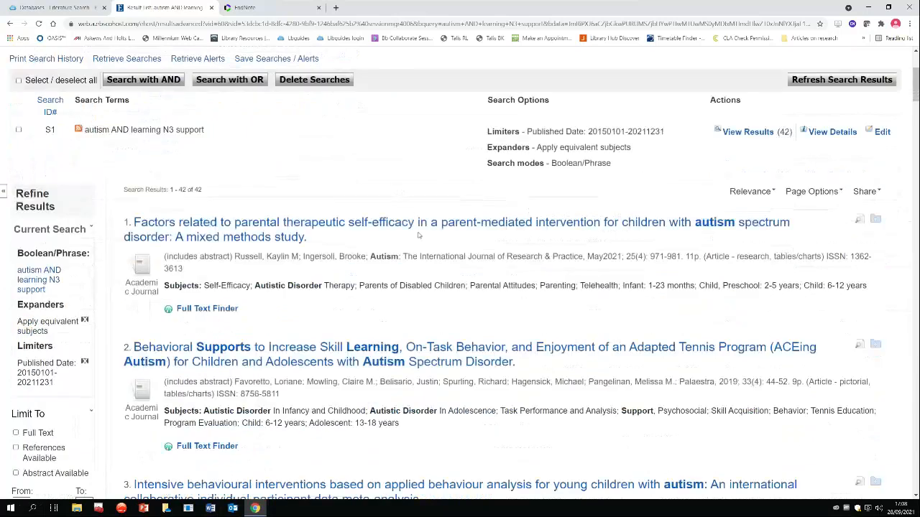
scroll(474, 233, down, 1)
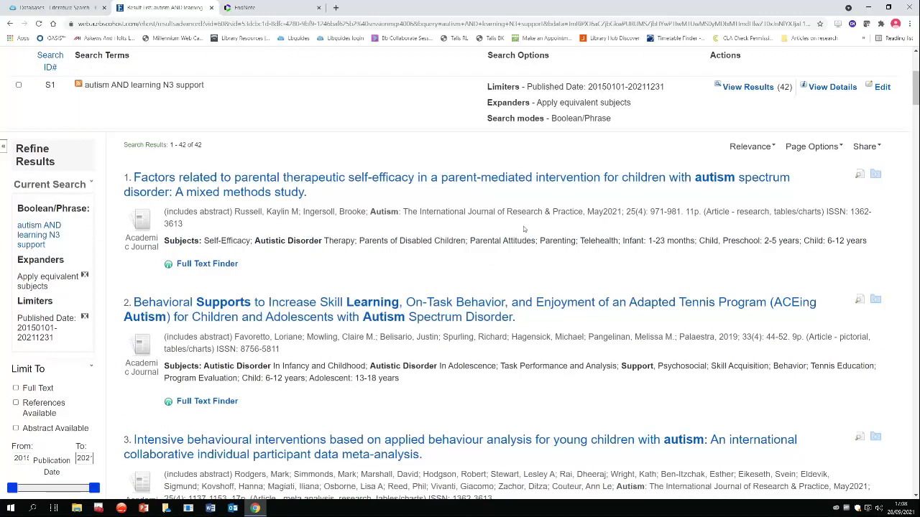
click(875, 174)
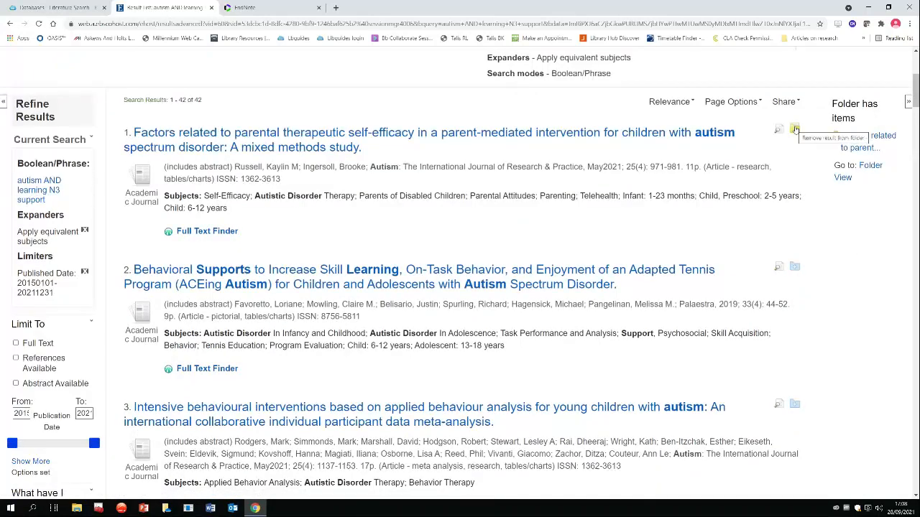
click(796, 268)
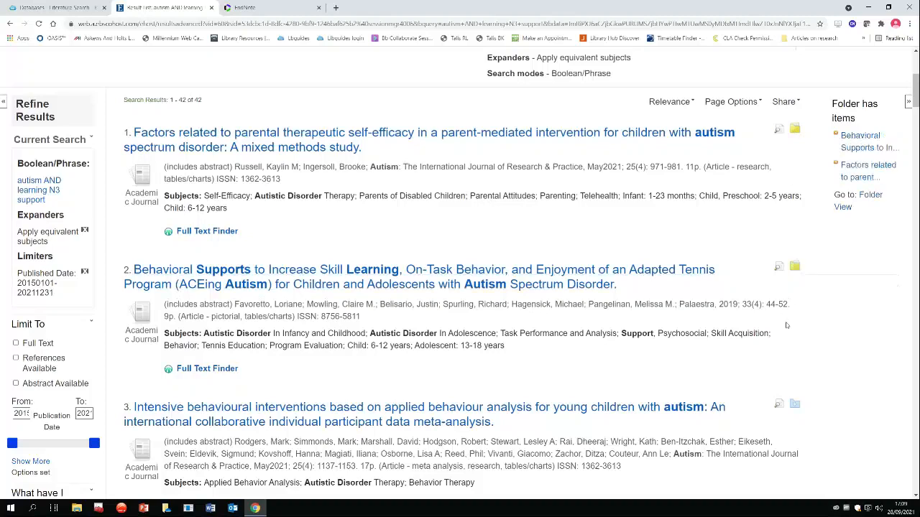
scroll(790, 301, down, 1)
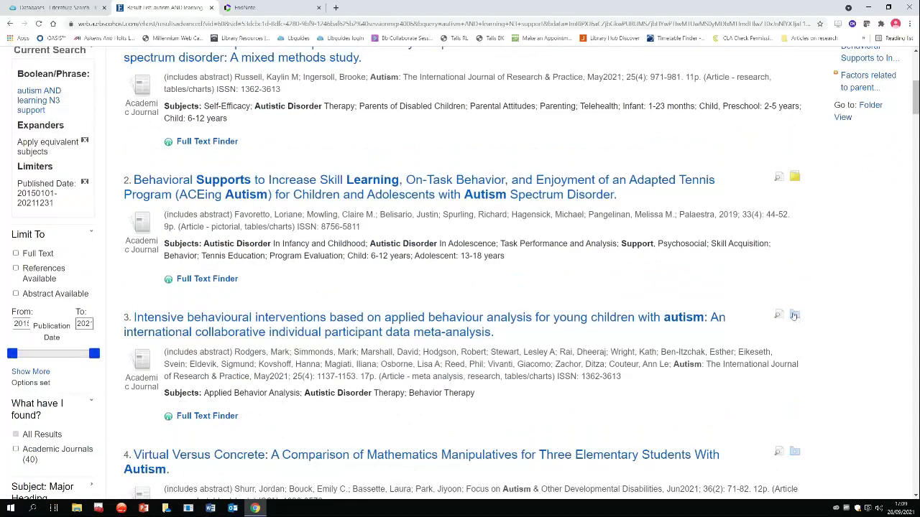
click(794, 315)
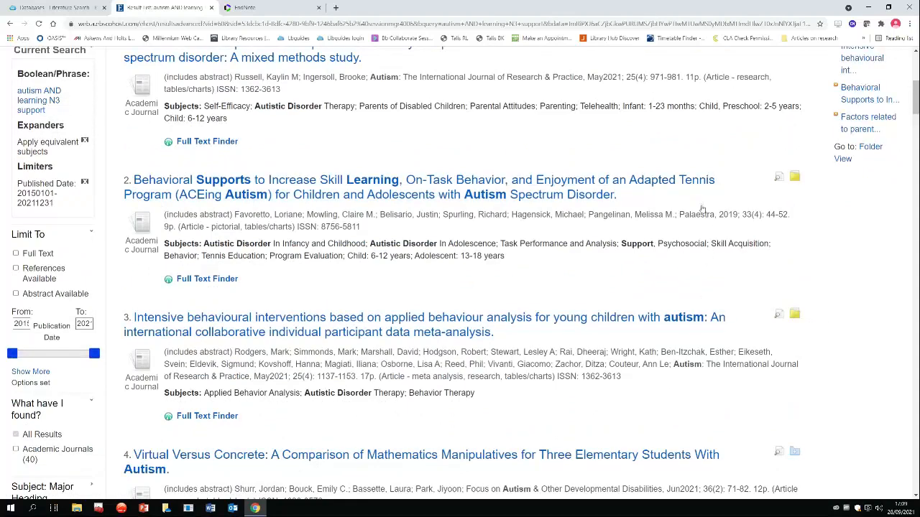
scroll(702, 208, up, 1)
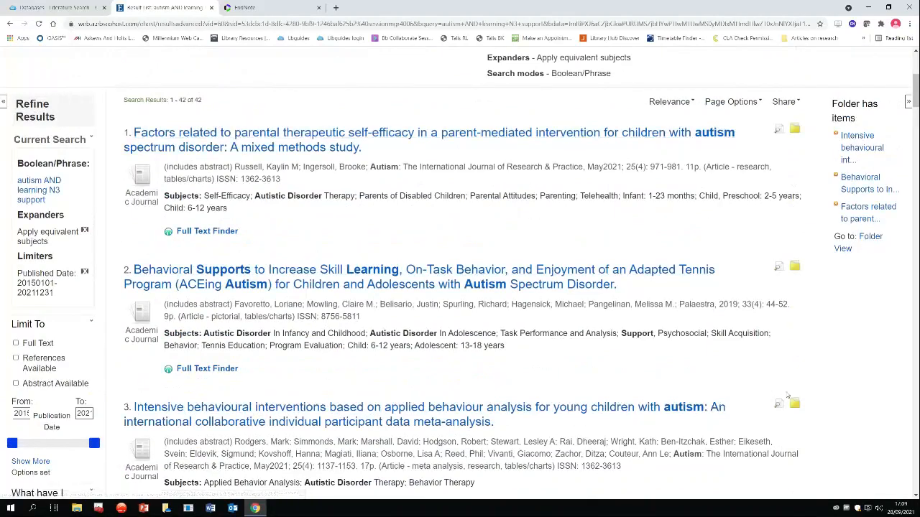
- Open the folder view and select all of the stored articles
click(872, 240)
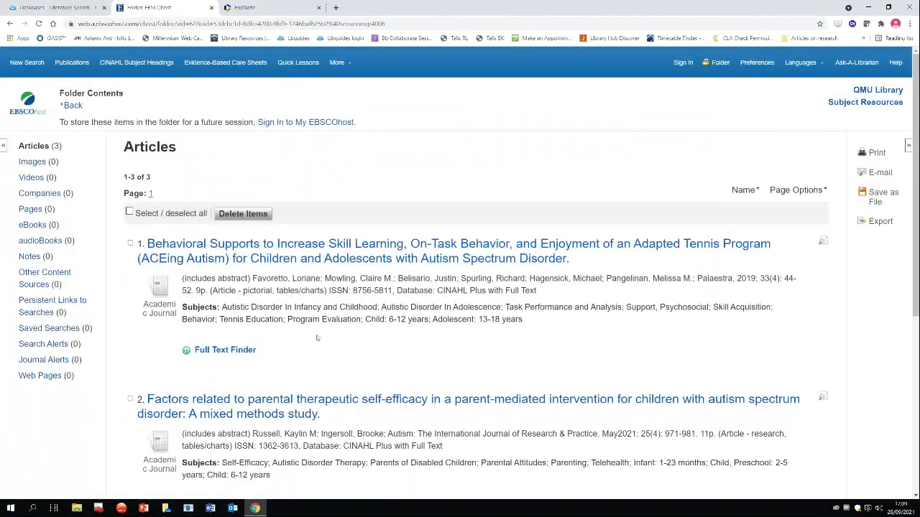
scroll(316, 336, down, 1)
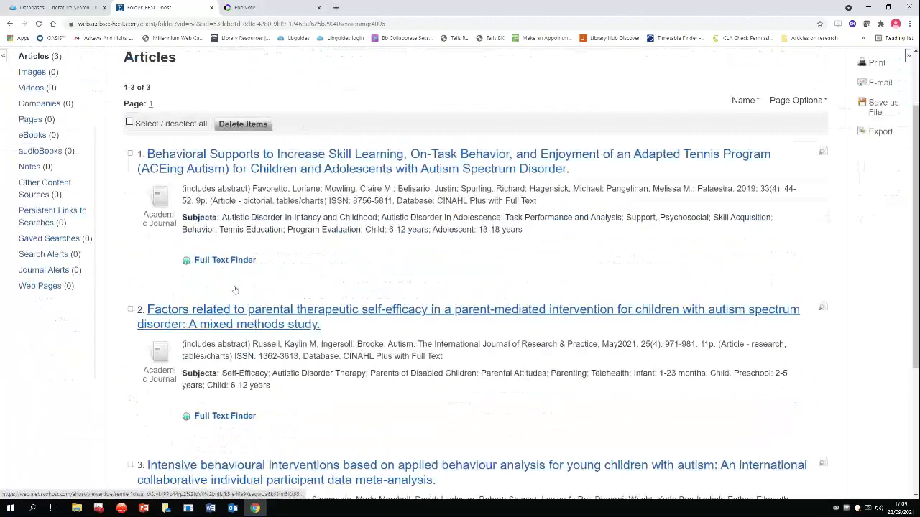
click(130, 123)
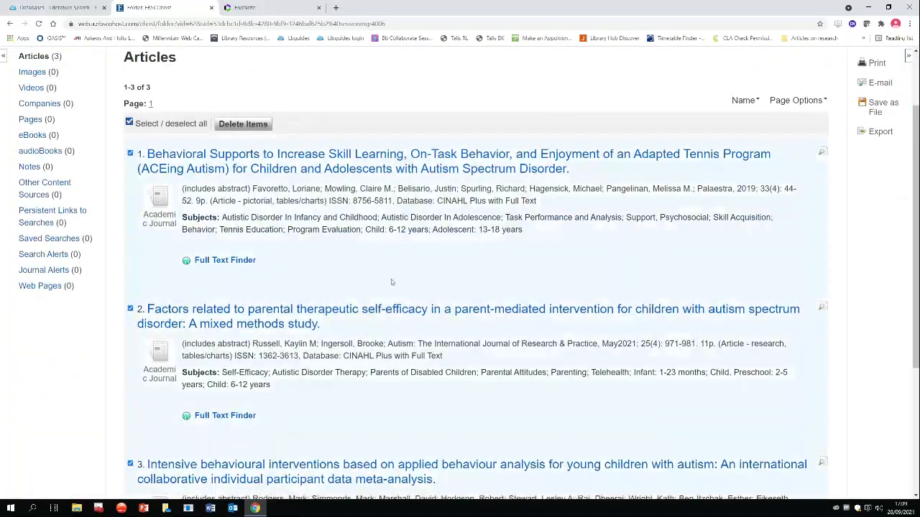
scroll(390, 283, down, 1)
scroll(546, 347, down, 1)
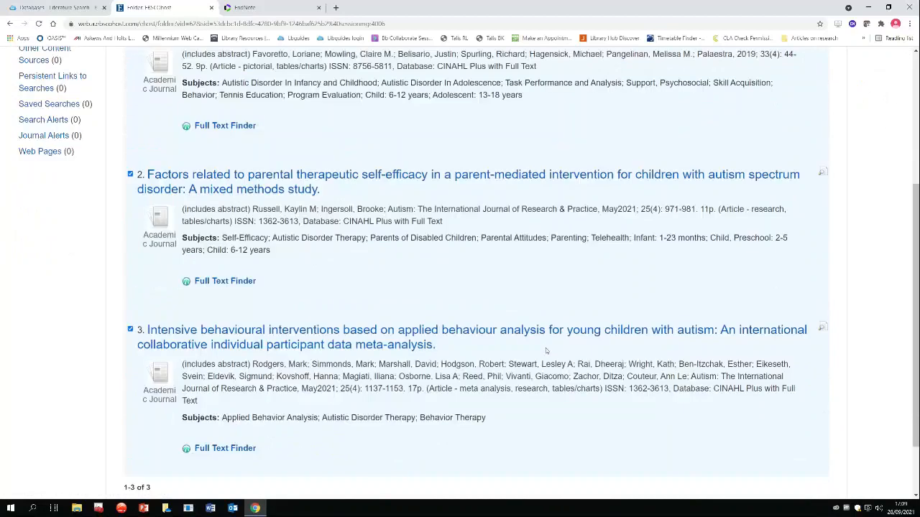
scroll(568, 287, up, 2)
scroll(575, 265, up, 1)
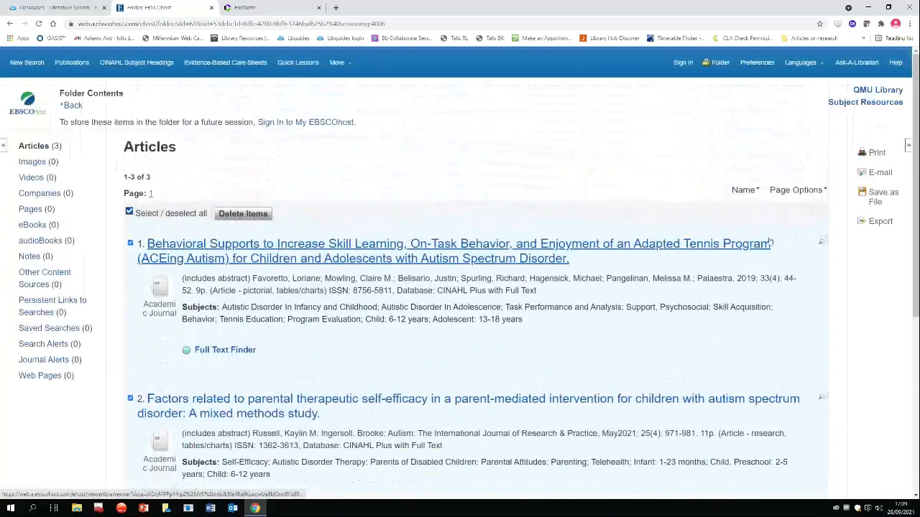
- Export the selected articles directly to EndNote Web, with the items removed from the folder after saving
click(885, 225)
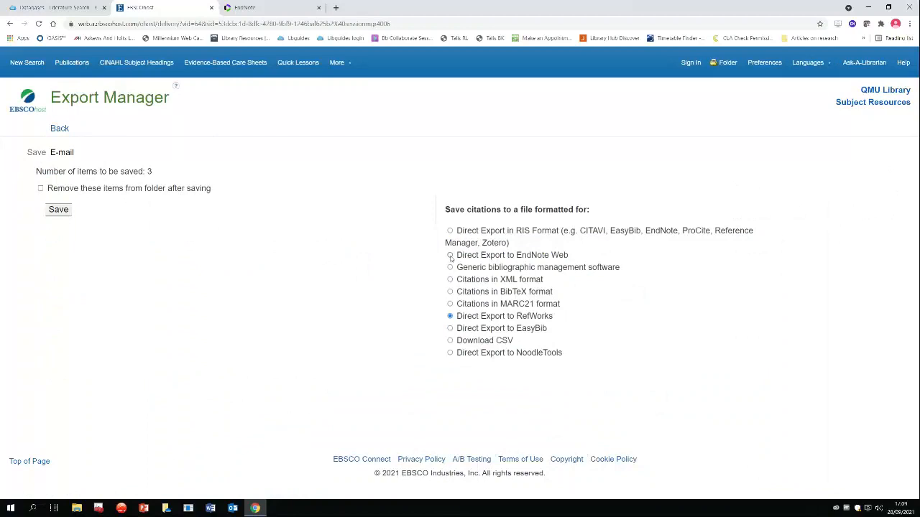
click(450, 256)
click(39, 188)
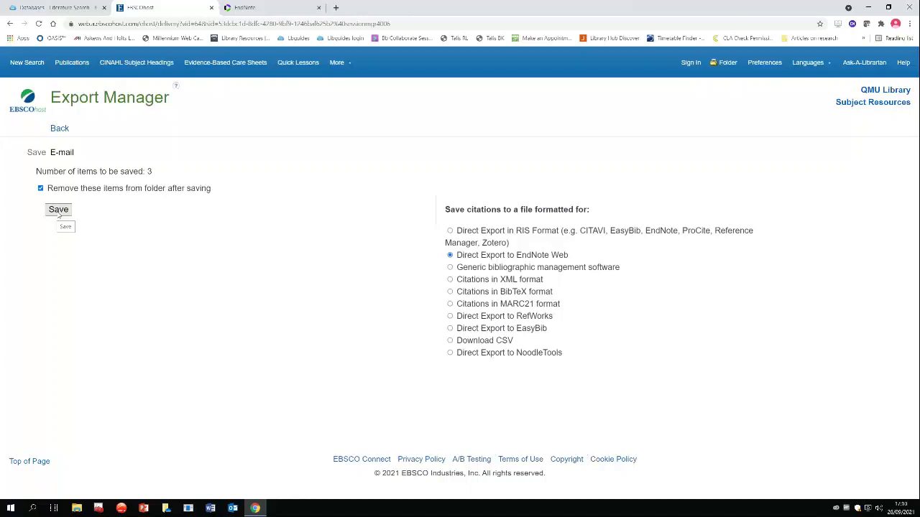
click(59, 214)
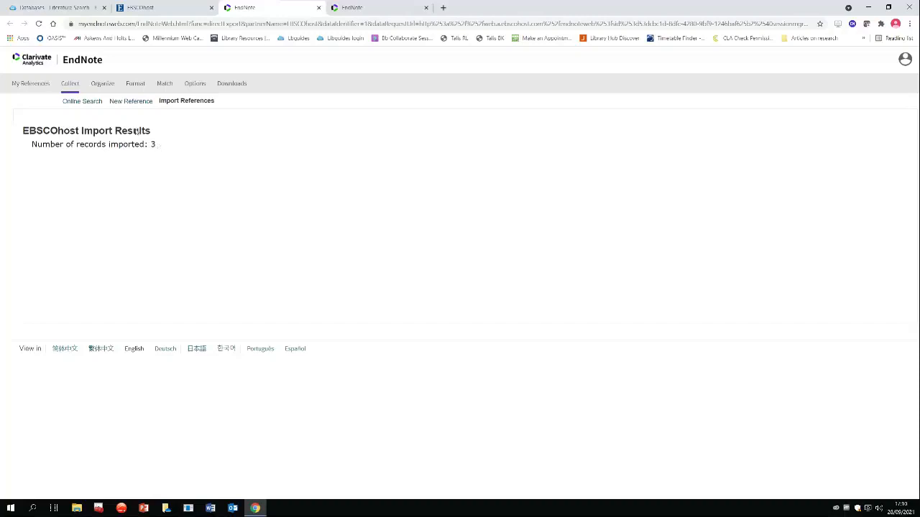
- Add all unfiled EndNote references to a new group named "Autism and learning" and open that group
click(30, 84)
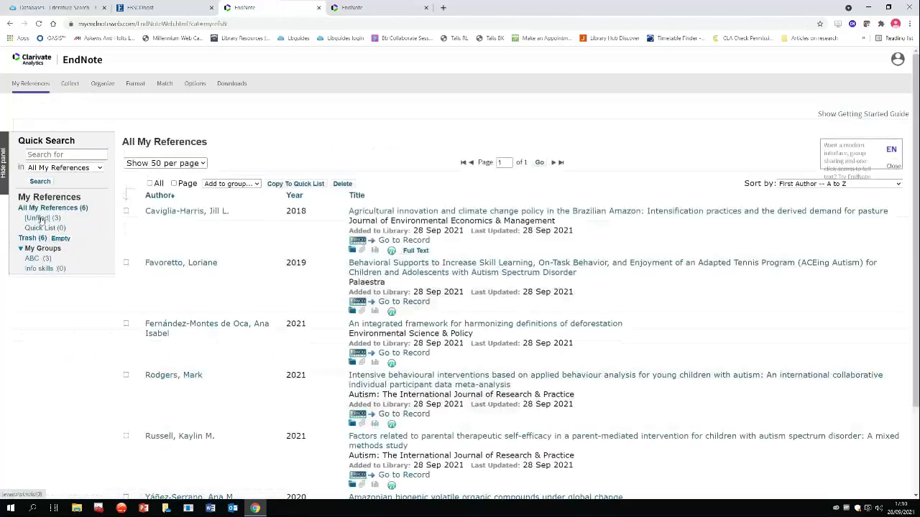
click(40, 220)
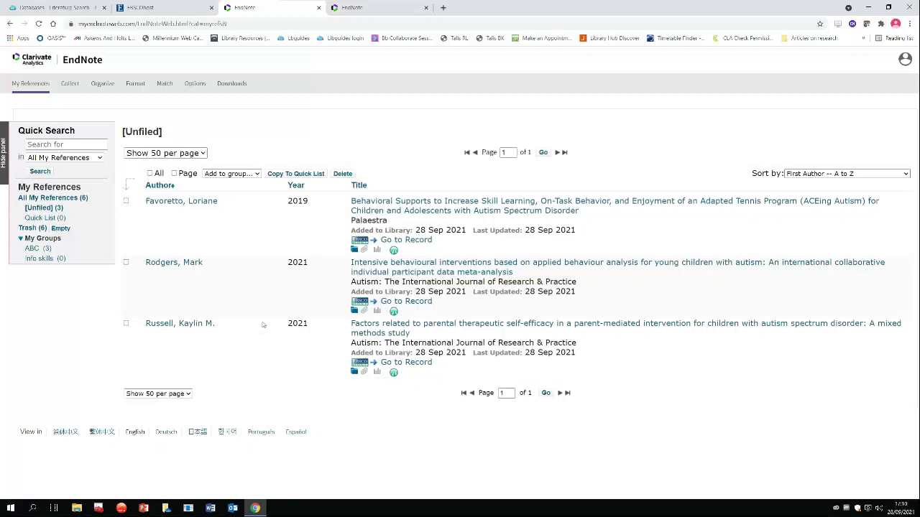
click(149, 174)
click(257, 173)
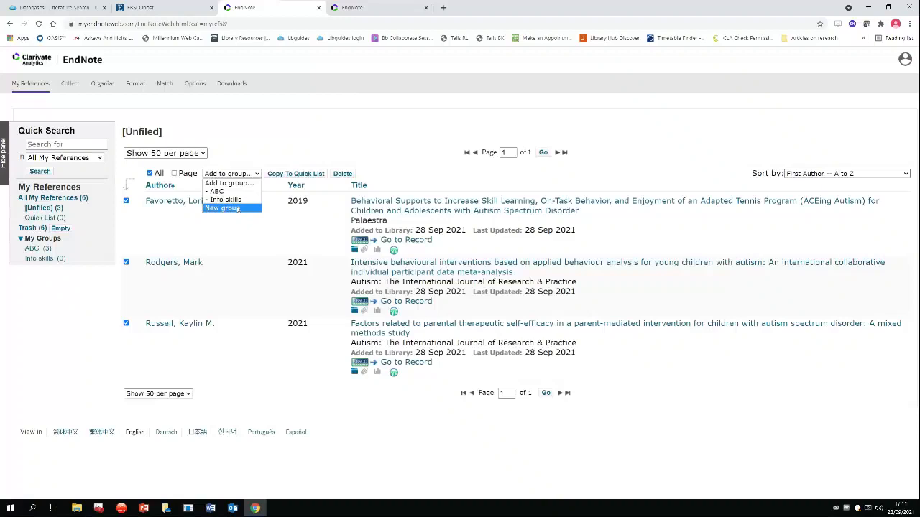
click(238, 208)
click(425, 71)
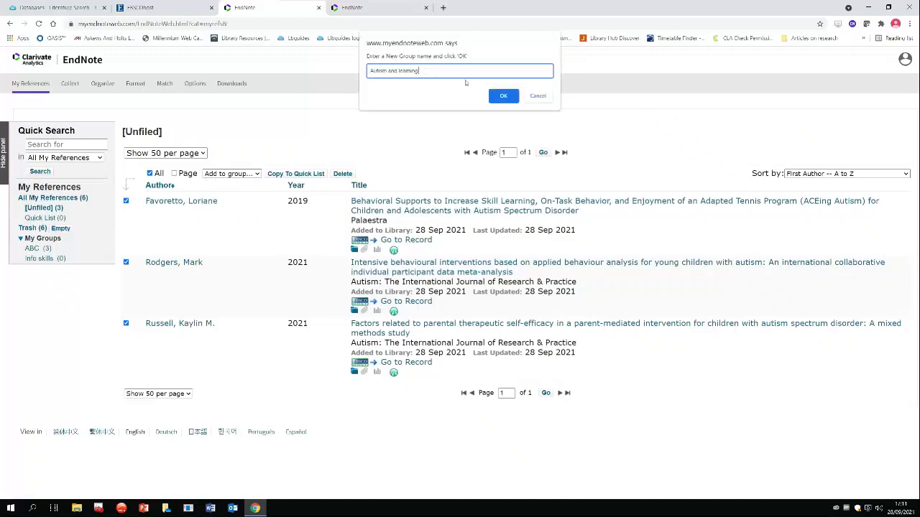
click(503, 96)
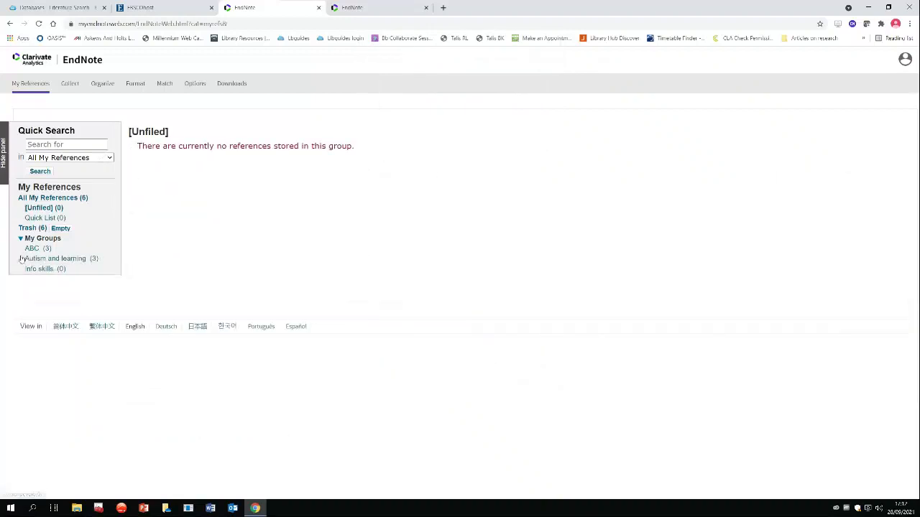
click(66, 259)
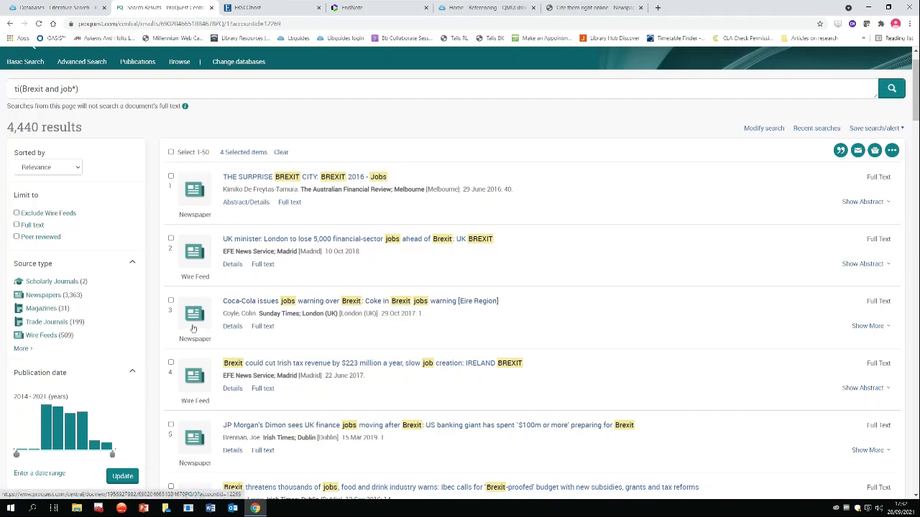
- Select the first three articles in the ProQuest results for ti(Brexit and job*)
click(171, 177)
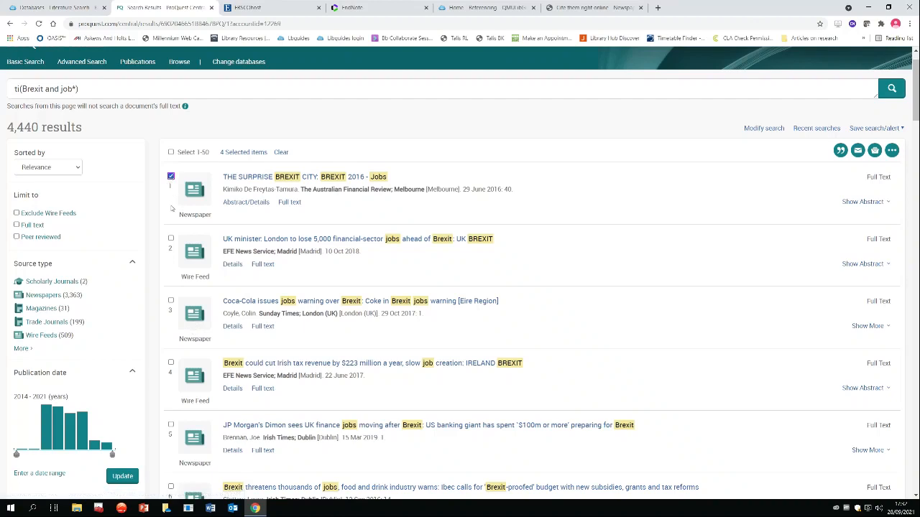
click(172, 239)
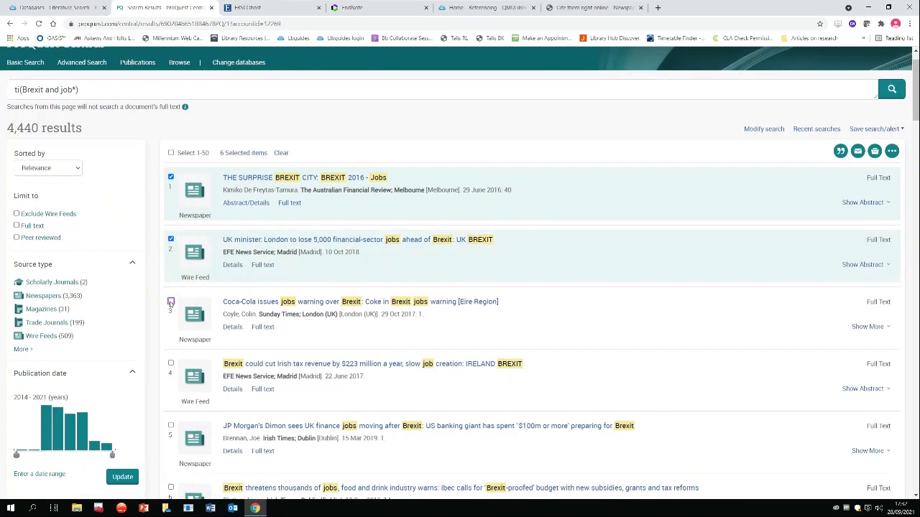
click(171, 302)
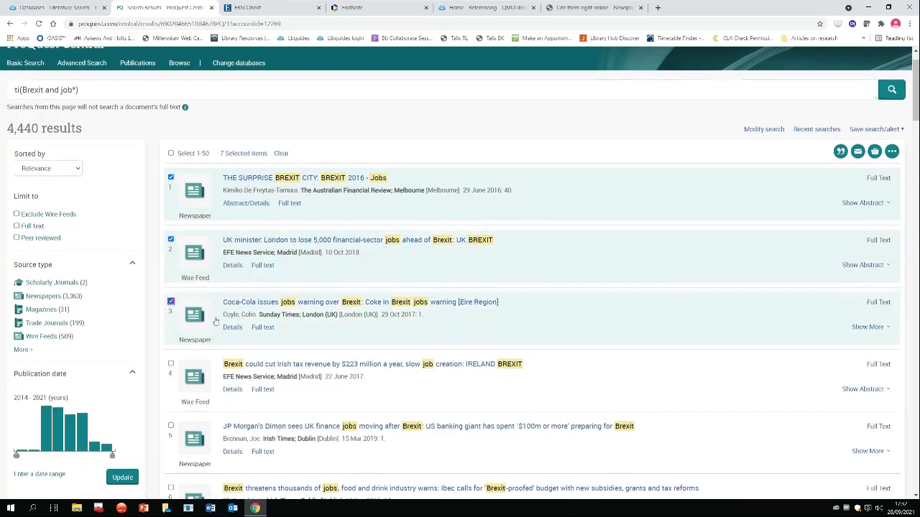
- Export the selected ProQuest items as an RIS file with citation, abstract and indexing, and return to EndNote
click(893, 151)
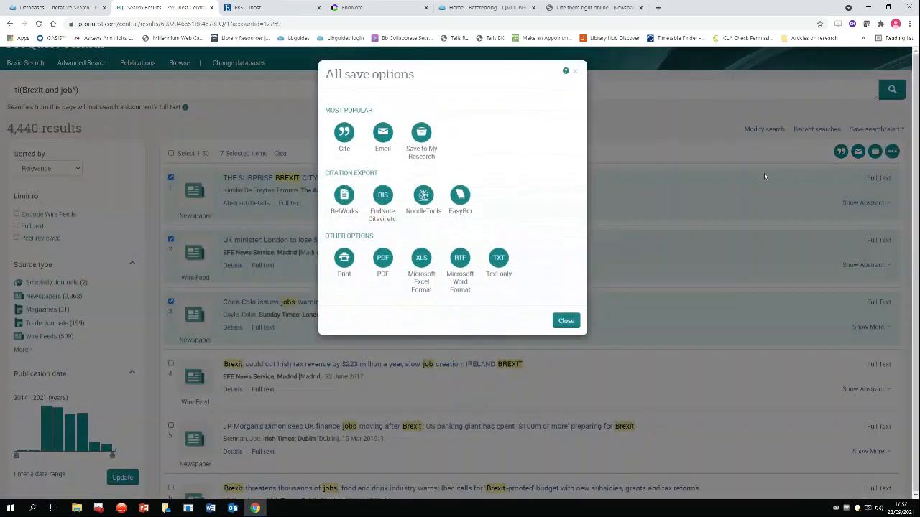
click(383, 196)
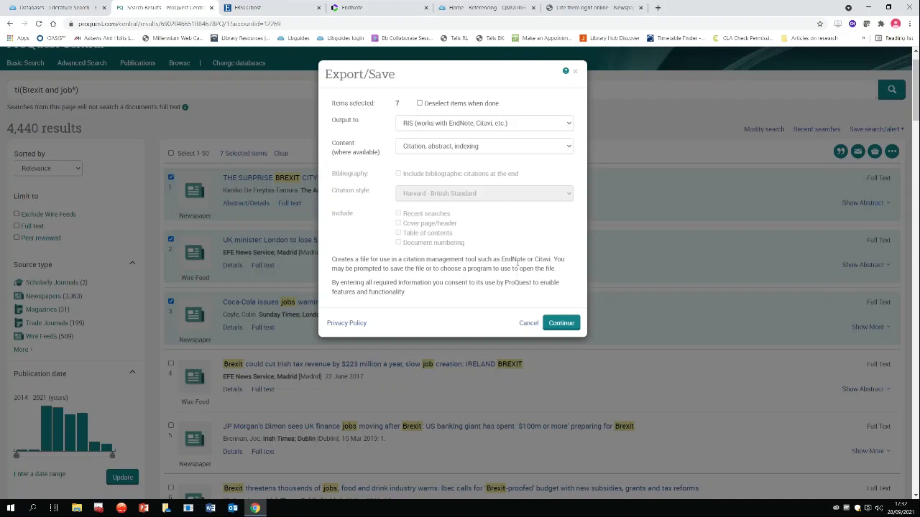
click(561, 323)
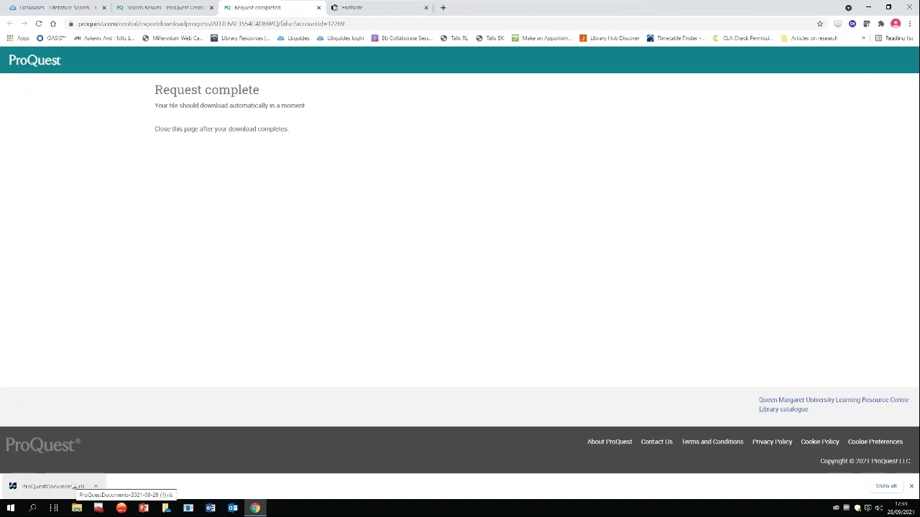
click(83, 491)
click(355, 10)
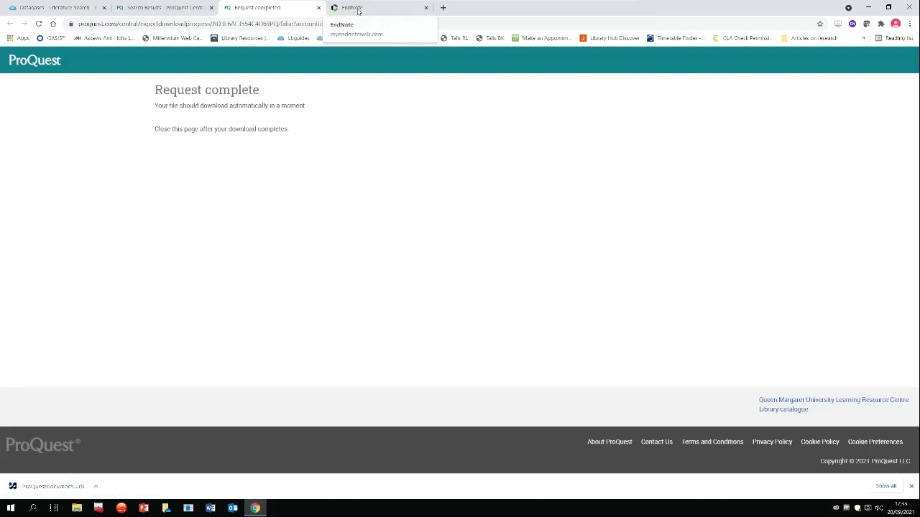
- Start a reference import in EndNote and choose the downloaded ProQuestDocuments-2021-09-28 RIS file from the Downloads folder
mouse_move(68, 86)
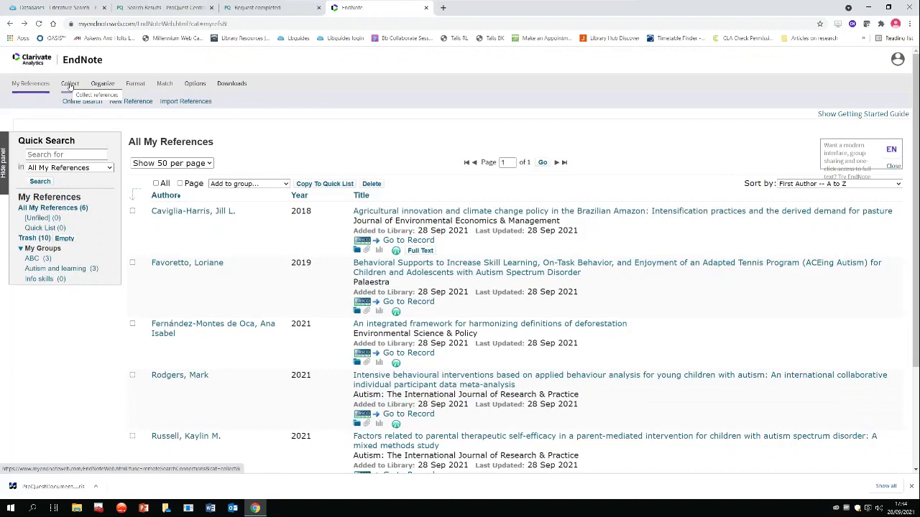
click(175, 102)
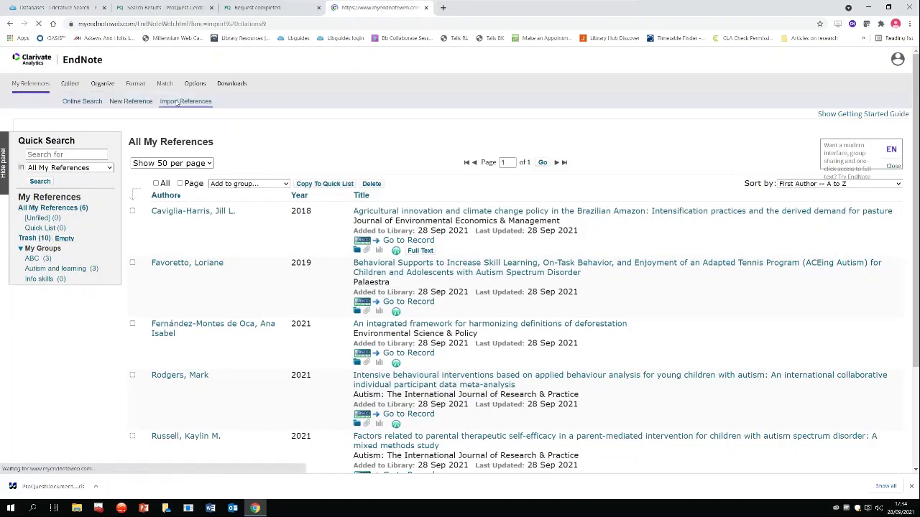
click(125, 163)
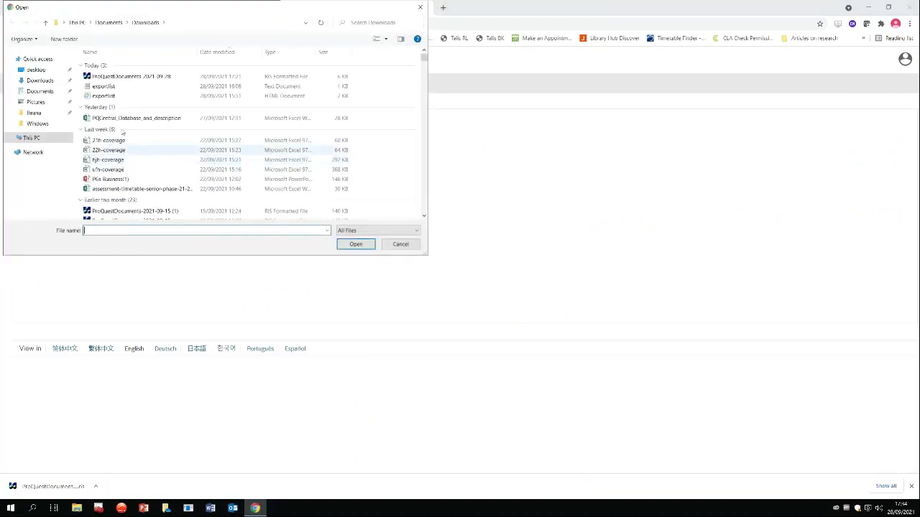
click(51, 84)
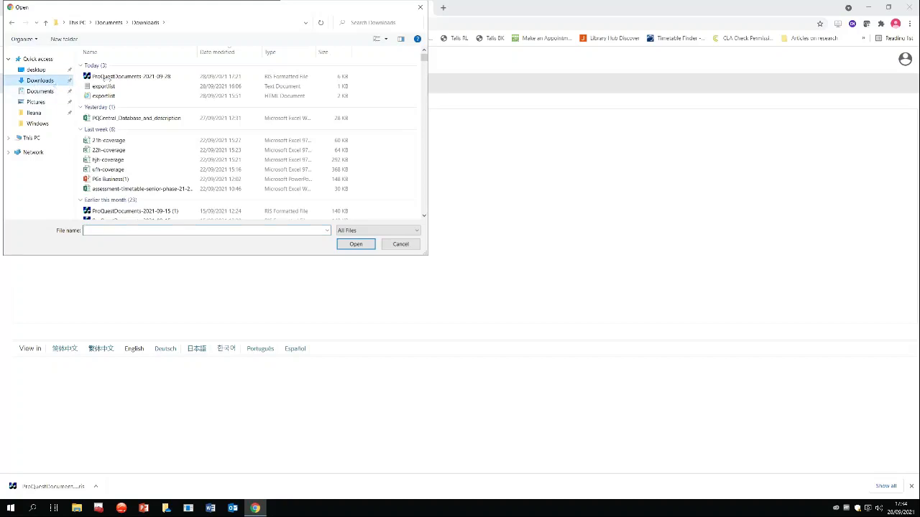
click(130, 77)
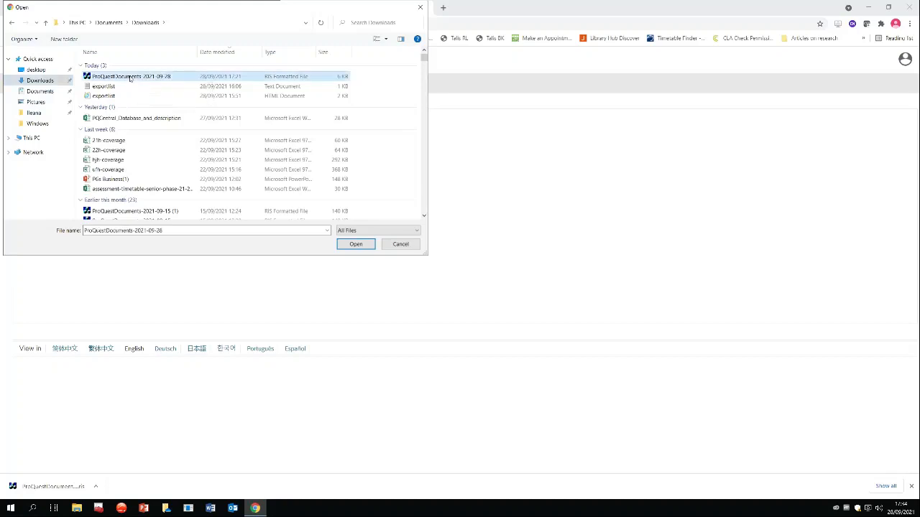
click(355, 245)
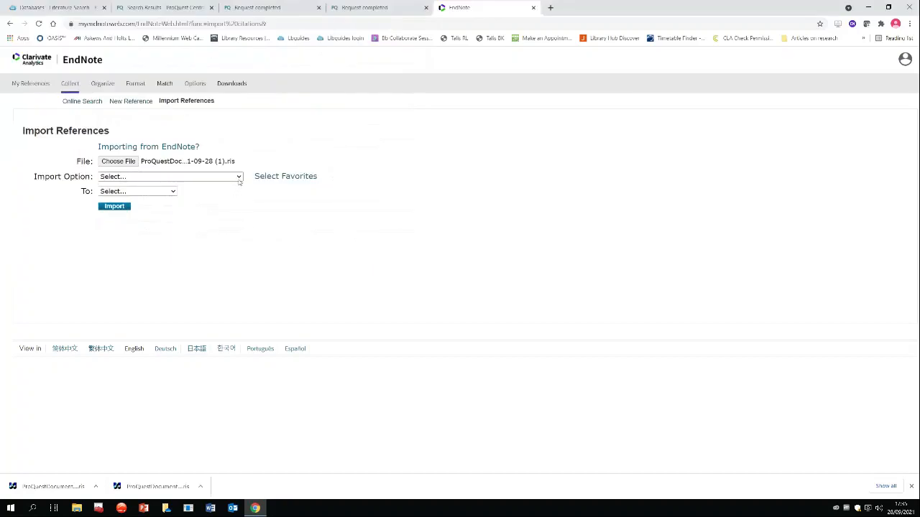
- Import the chosen file with the ProQuest import option into [Unfiled]
click(240, 178)
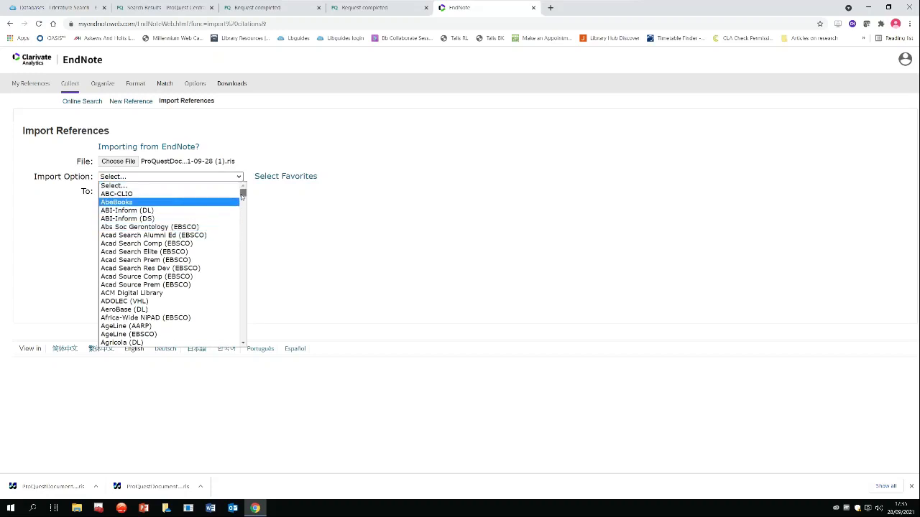
scroll(239, 243, down, 5)
drag(240, 242, 243, 315)
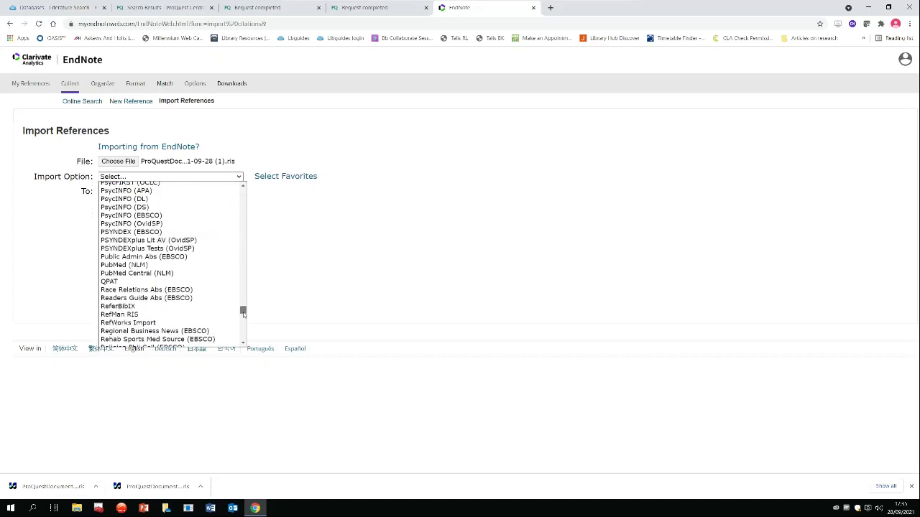
scroll(171, 197, up, 1)
click(171, 194)
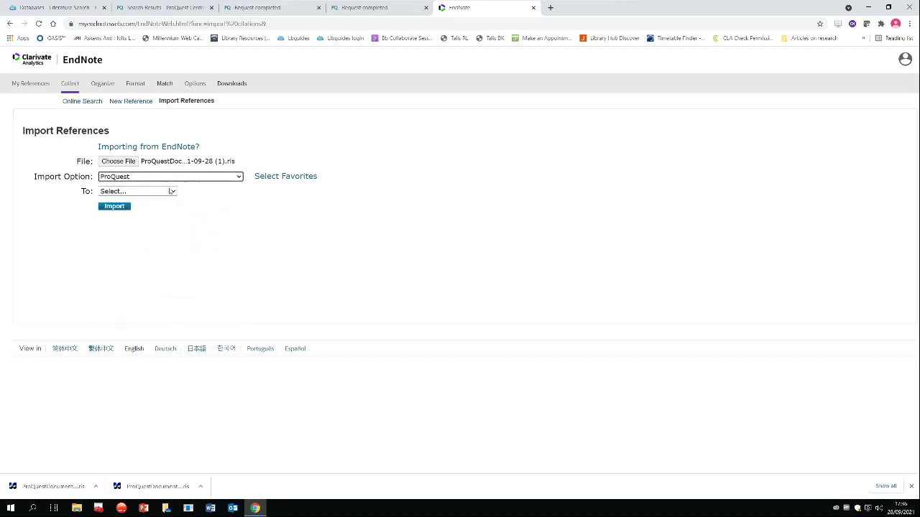
click(172, 191)
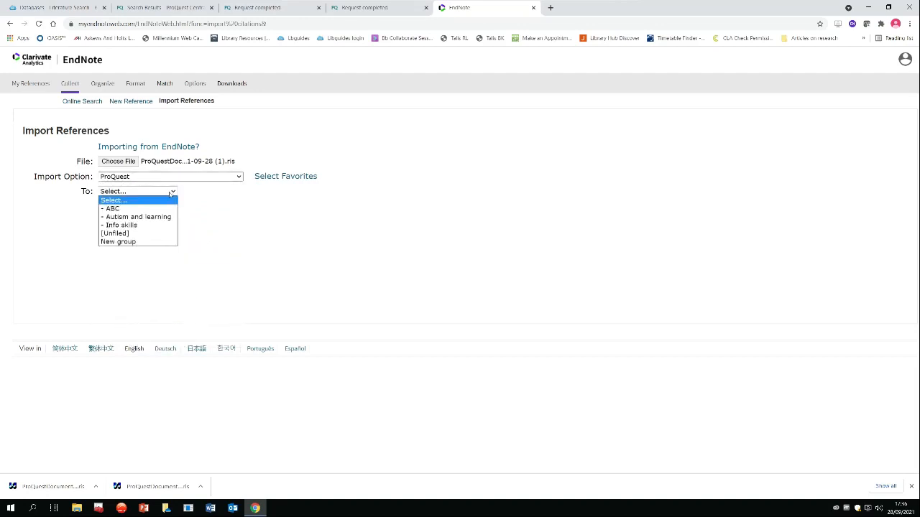
click(157, 233)
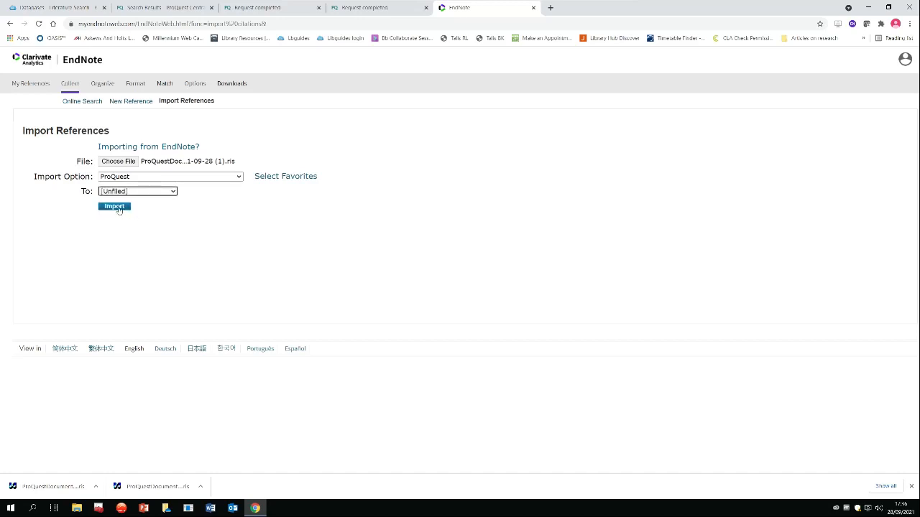
click(119, 208)
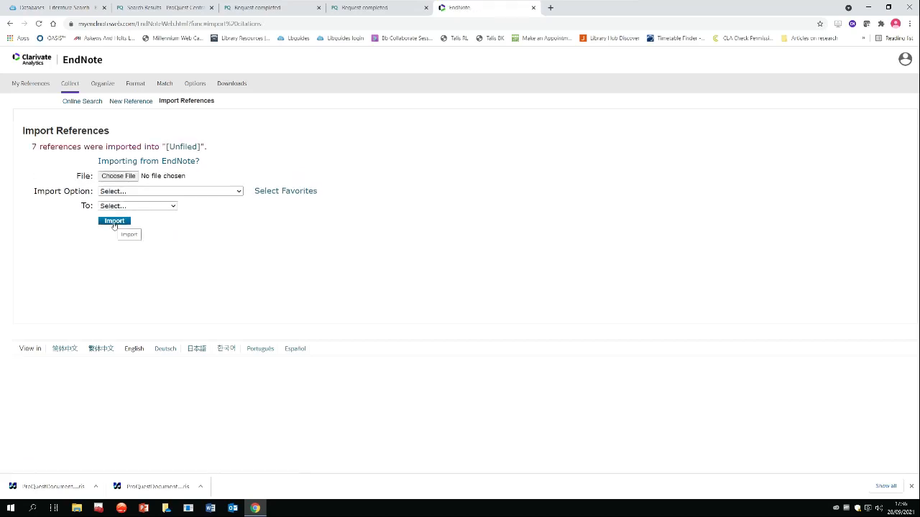
- Review the unfiled references in EndNote and add them all to a new group named "Brexit and jobs"
click(22, 84)
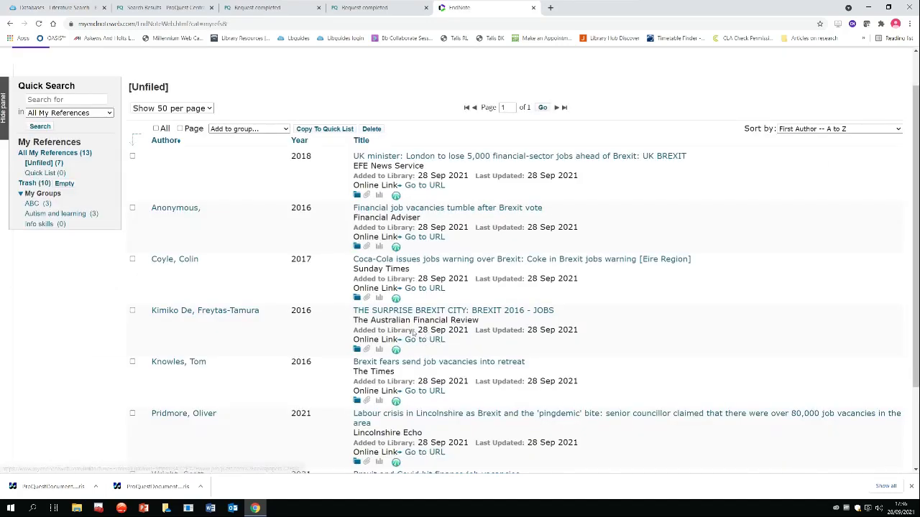
scroll(421, 268, down, 1)
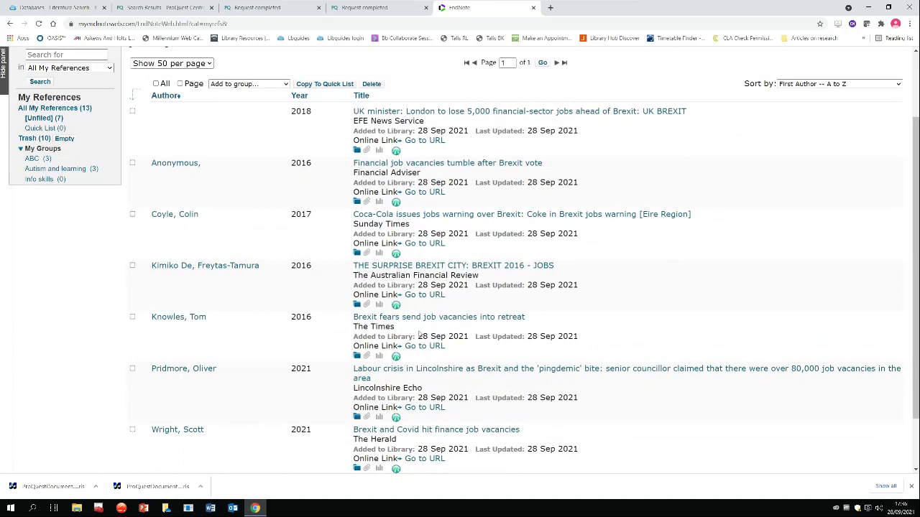
scroll(422, 323, down, 2)
scroll(420, 327, up, 3)
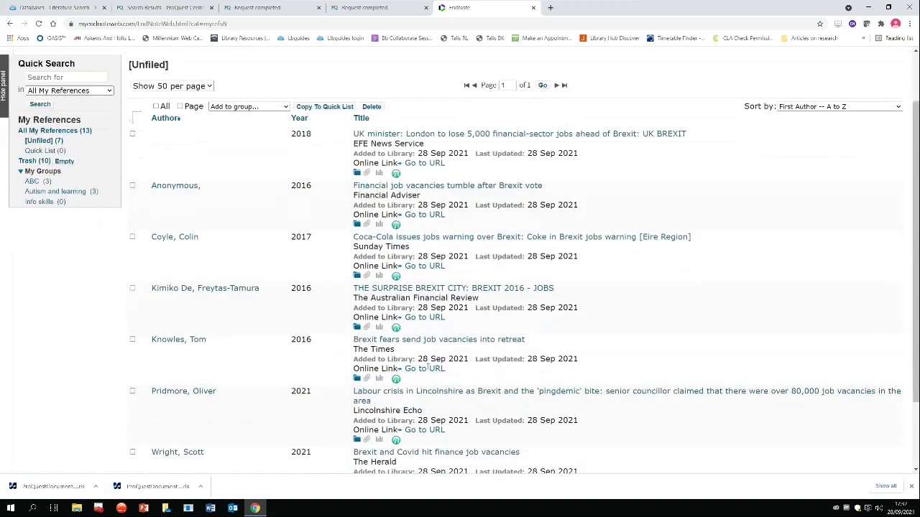
scroll(409, 363, down, 2)
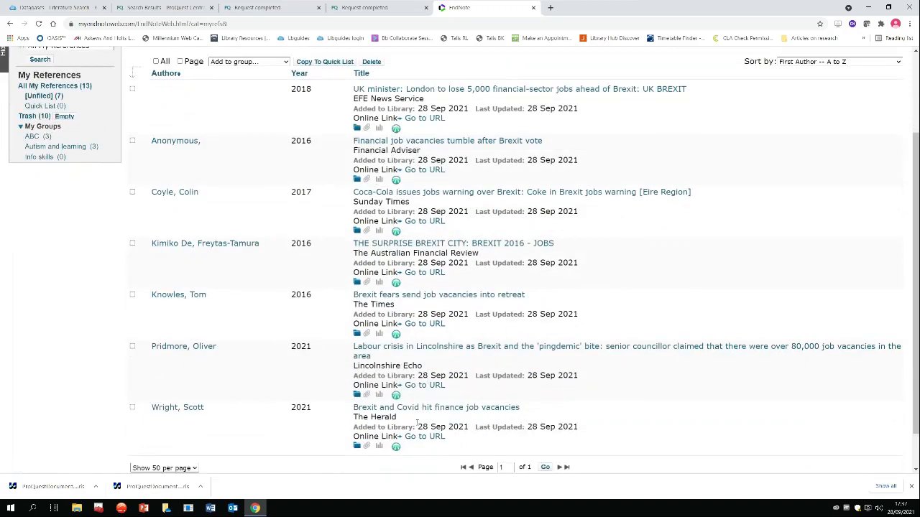
scroll(416, 423, up, 1)
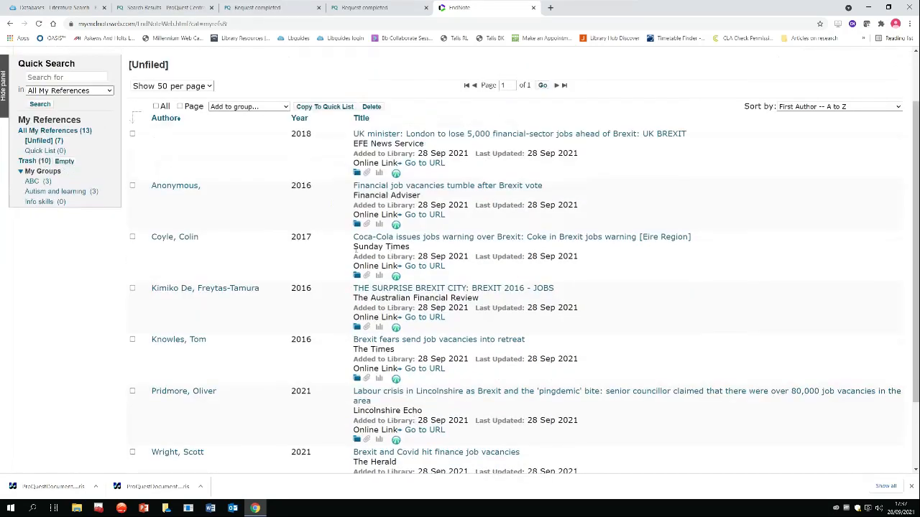
click(155, 106)
click(155, 106)
click(286, 107)
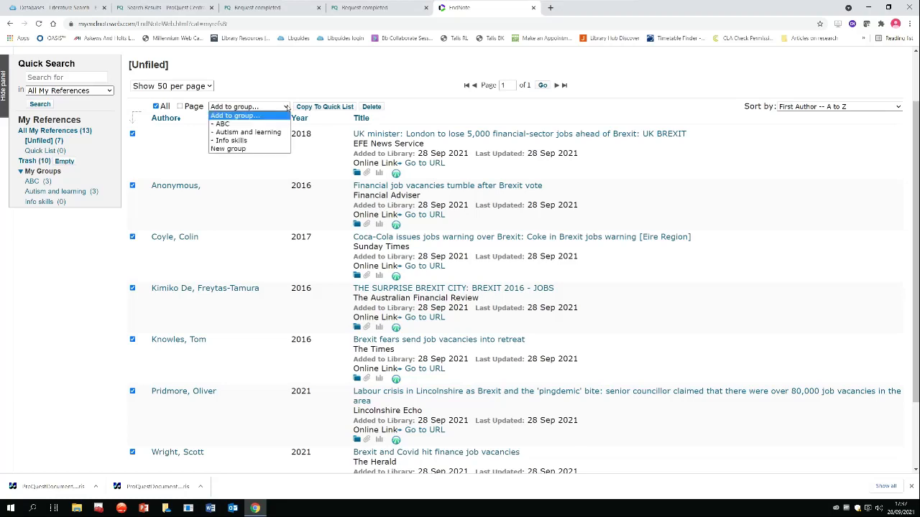
click(256, 149)
text(Brexit and jobs)
key(Return)
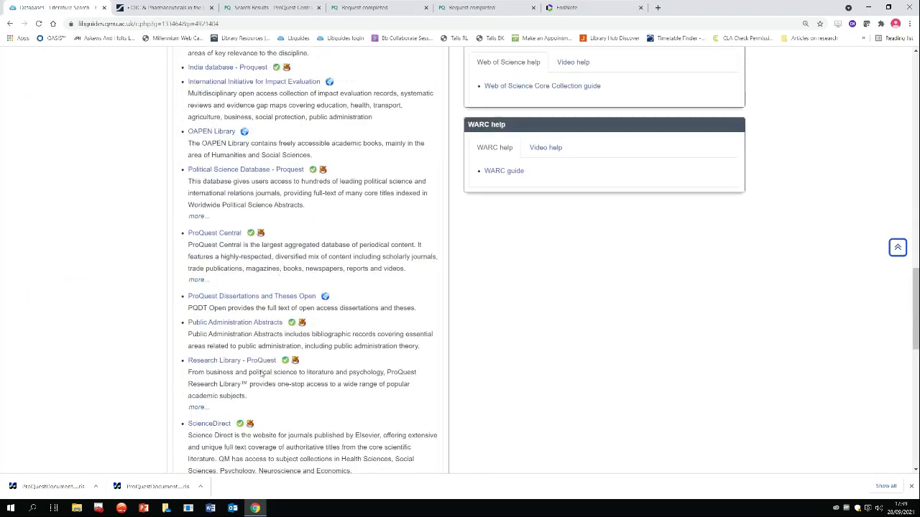
- Look through the library guide's list of databases, including ProQuest Central, ScienceDirect, SCOPUS, Statista and Web of Science
scroll(211, 363, up, 1)
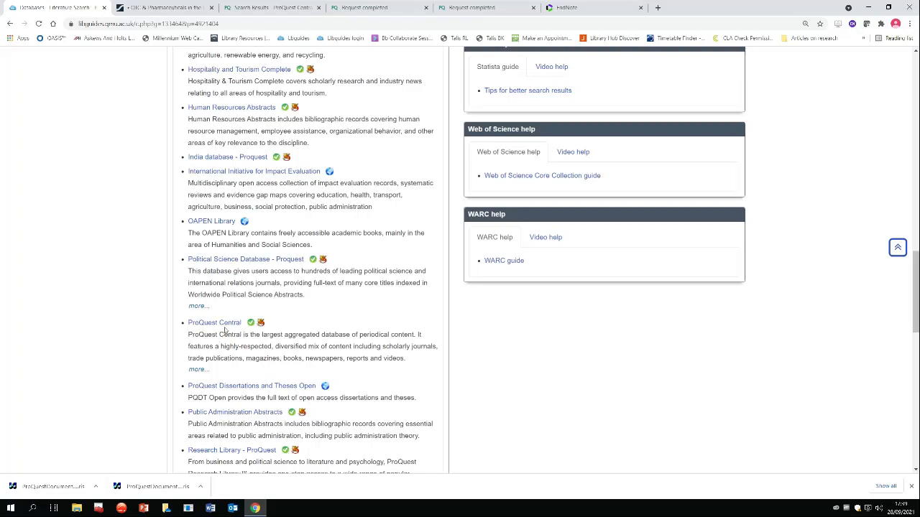
scroll(225, 330, down, 1)
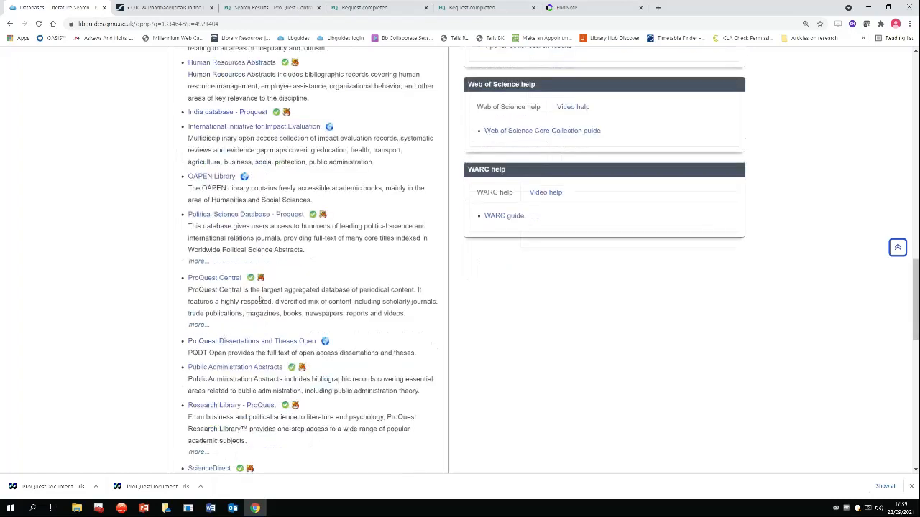
scroll(256, 300, down, 2)
scroll(300, 377, down, 1)
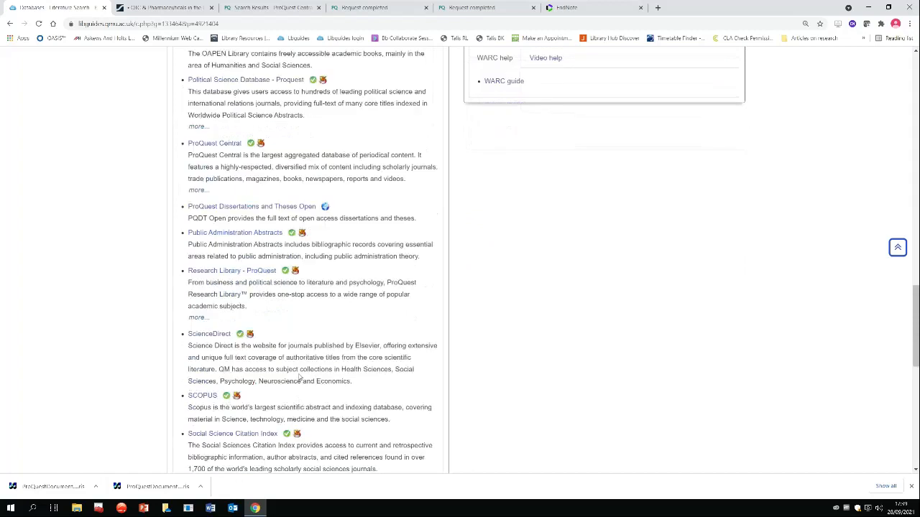
scroll(302, 370, down, 1)
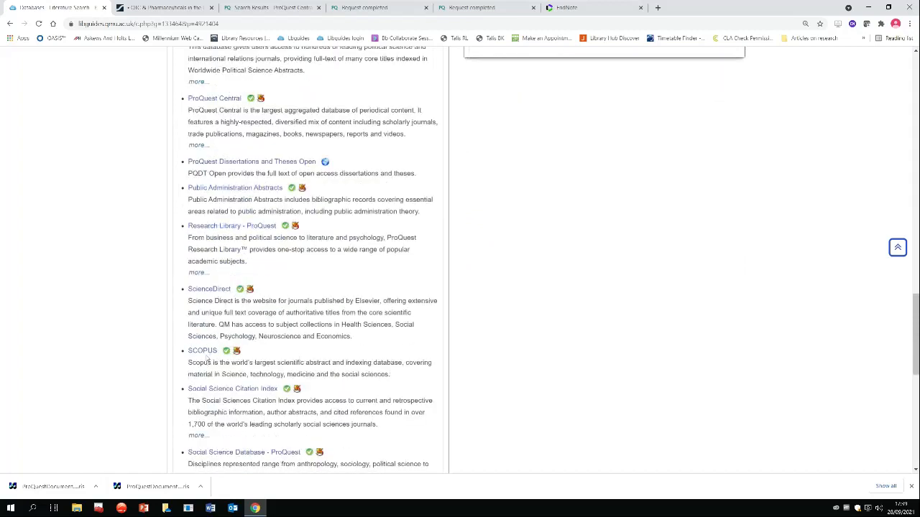
scroll(213, 355, down, 1)
scroll(320, 309, down, 3)
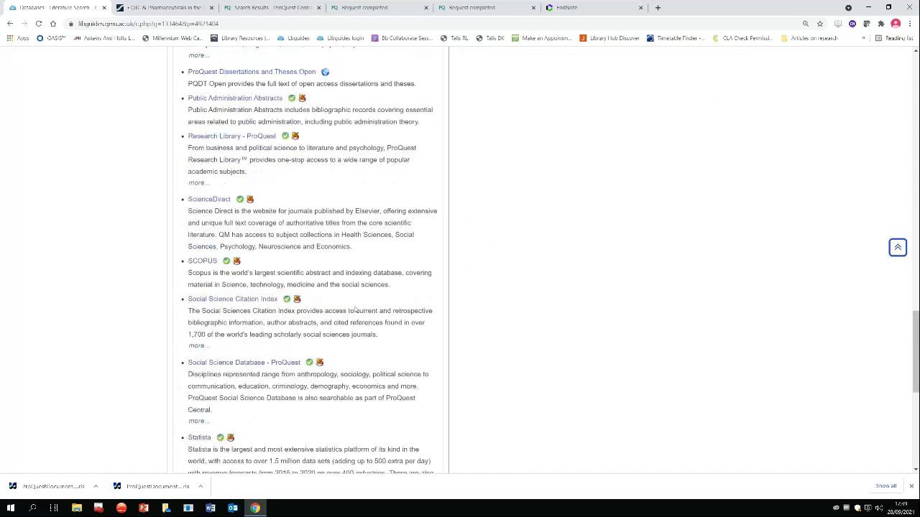
scroll(366, 309, down, 4)
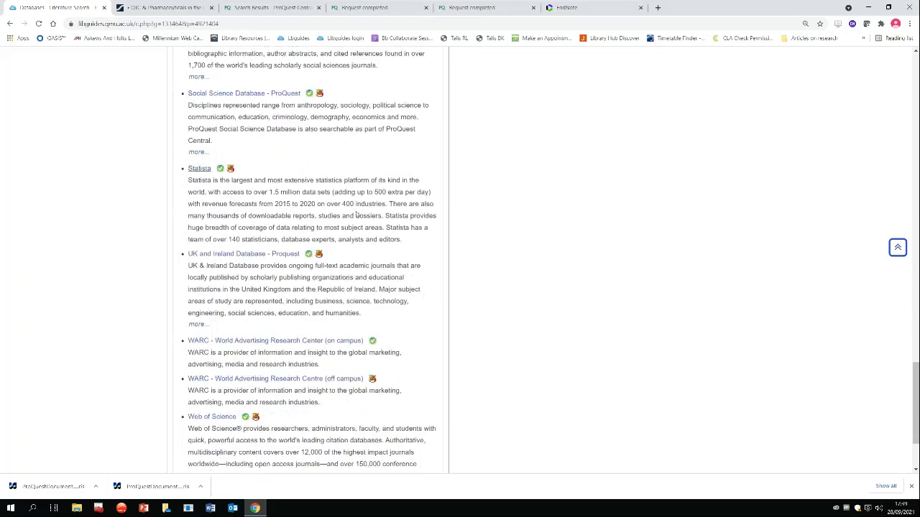
scroll(356, 214, up, 15)
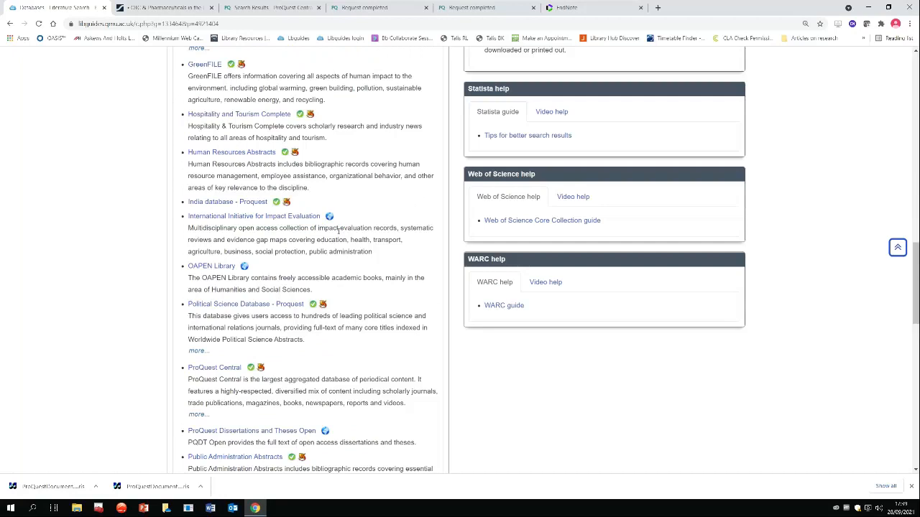
scroll(338, 231, up, 2)
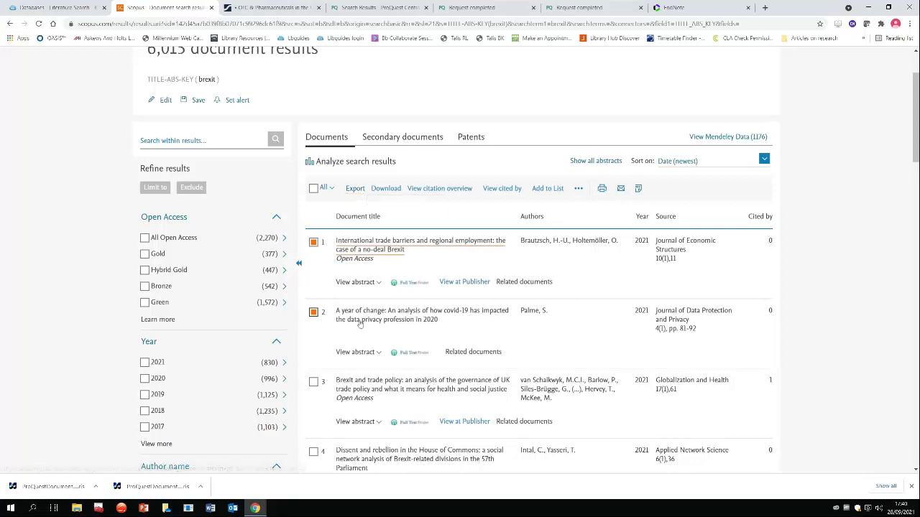
- Export the two selected Scopus documents in RIS format with citation information, bibliographical information, and abstract and keywords
click(356, 188)
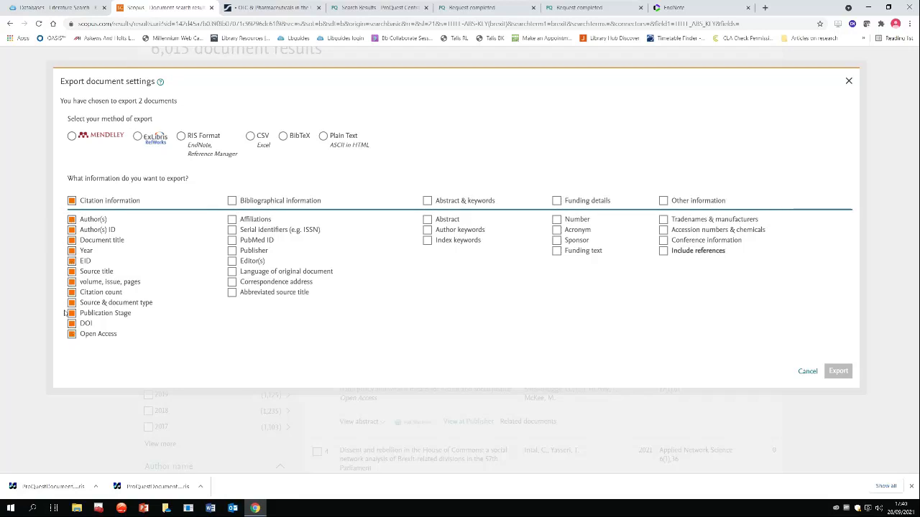
click(232, 200)
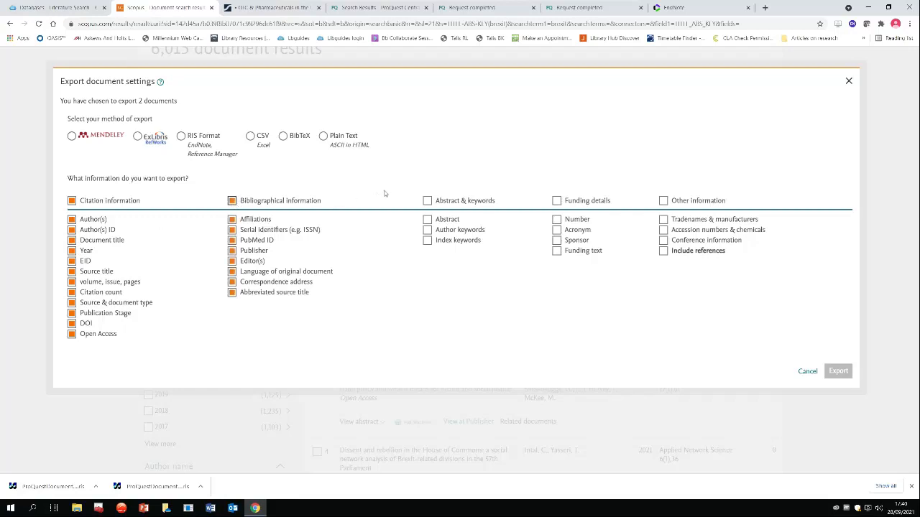
click(428, 200)
click(181, 137)
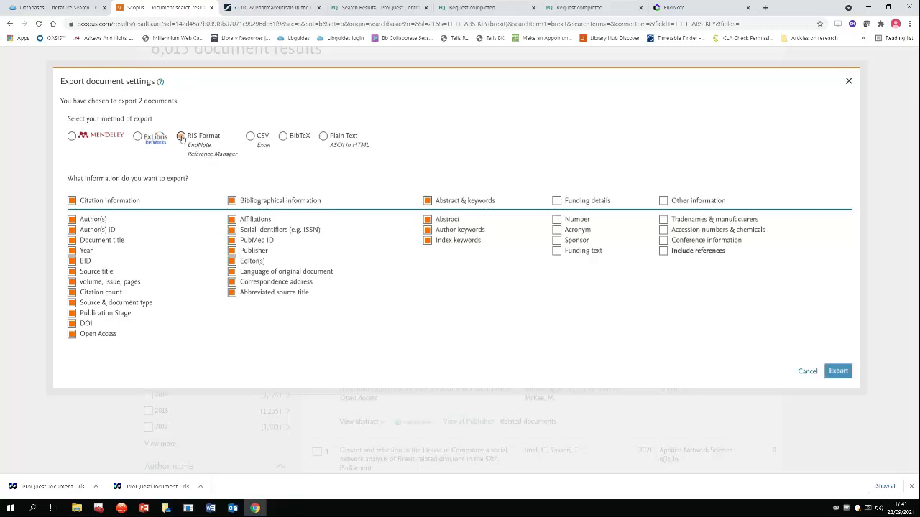
click(838, 371)
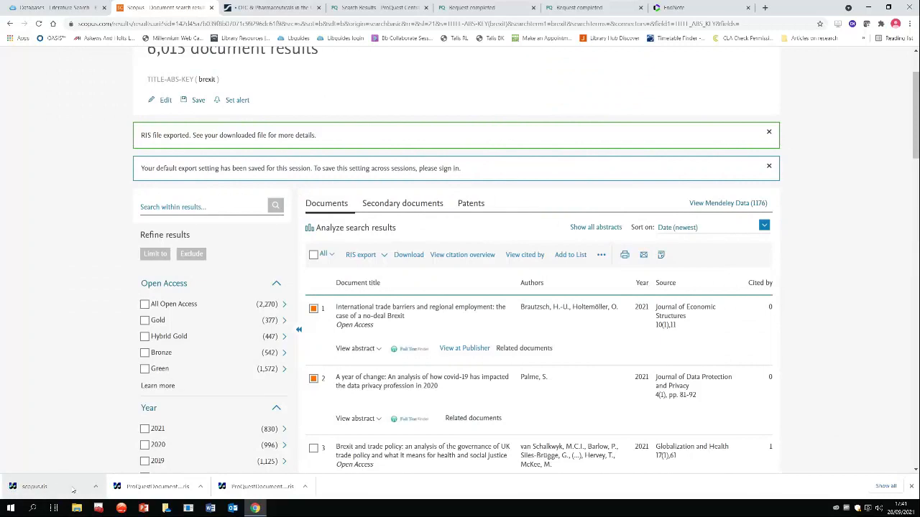
- Switch to EndNote and choose the downloaded scopus.ris file as the source for importing references
click(678, 10)
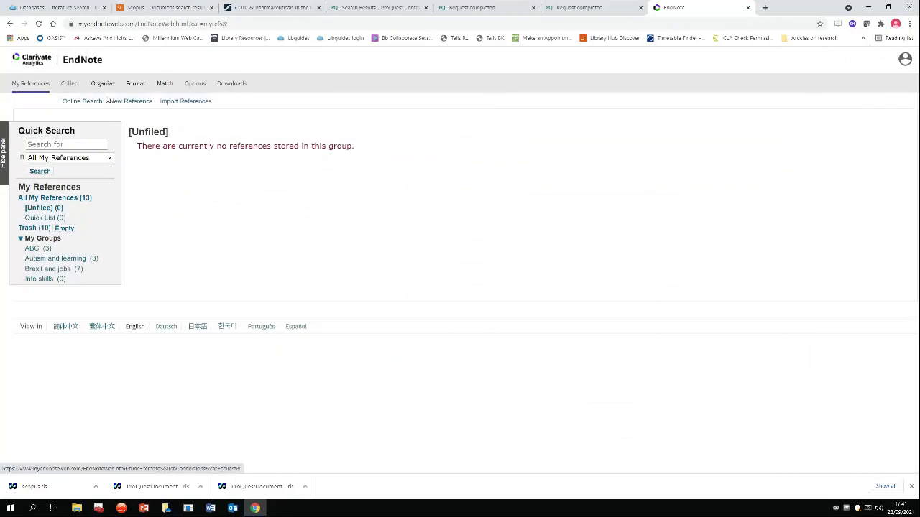
click(185, 101)
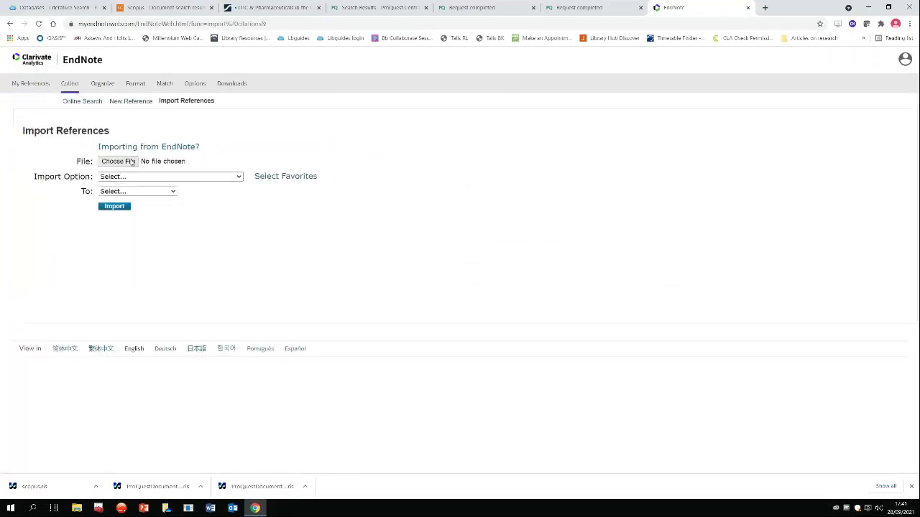
click(134, 163)
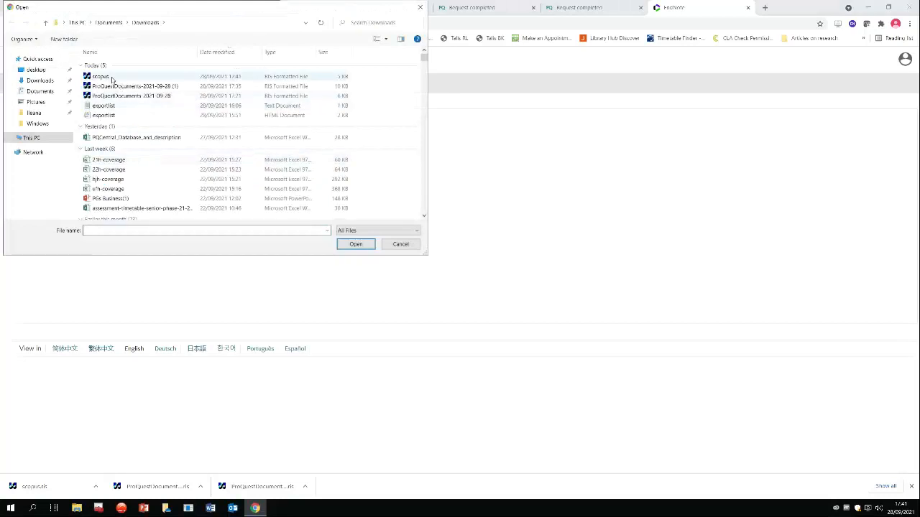
click(111, 79)
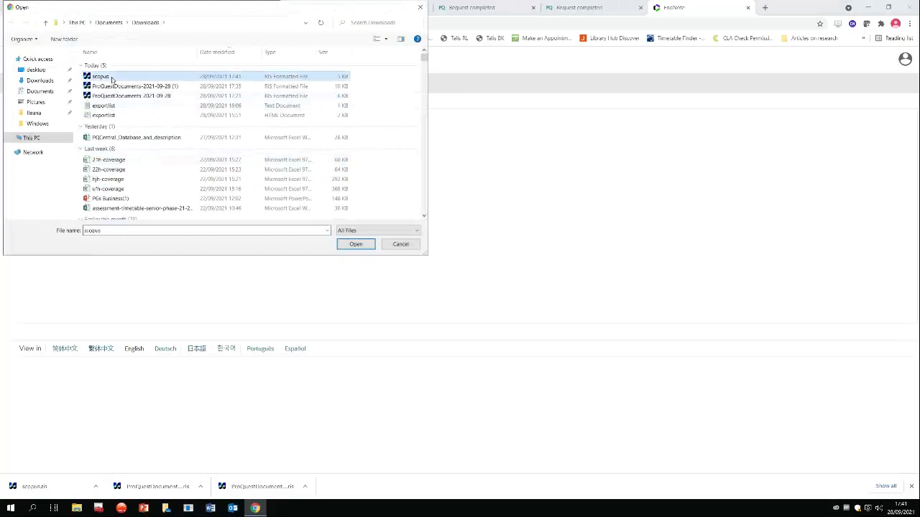
click(355, 244)
- Import the chosen file with the Scopus import option into the "Brexit and jobs" group
click(238, 176)
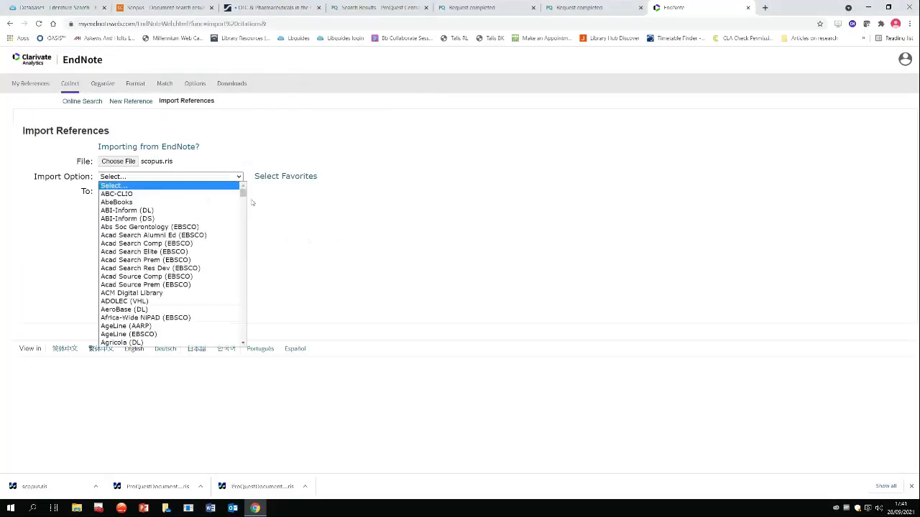
drag(243, 194, 243, 318)
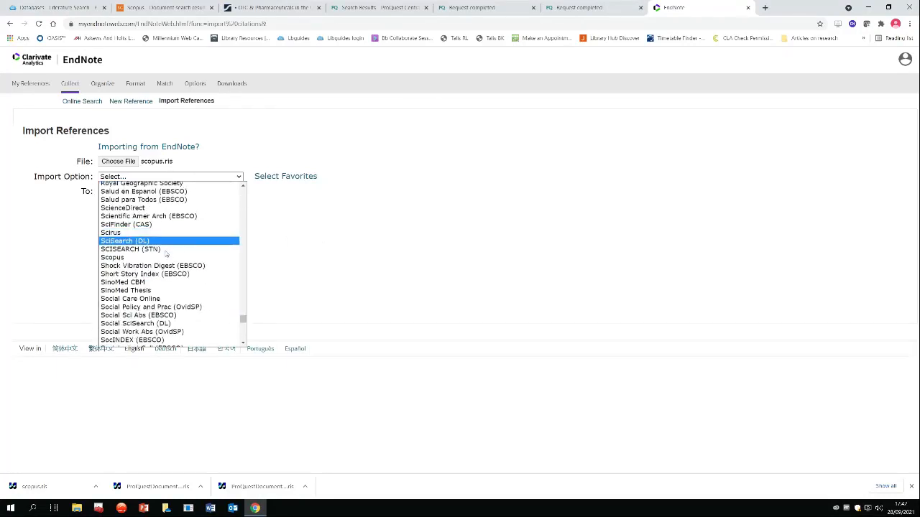
click(164, 258)
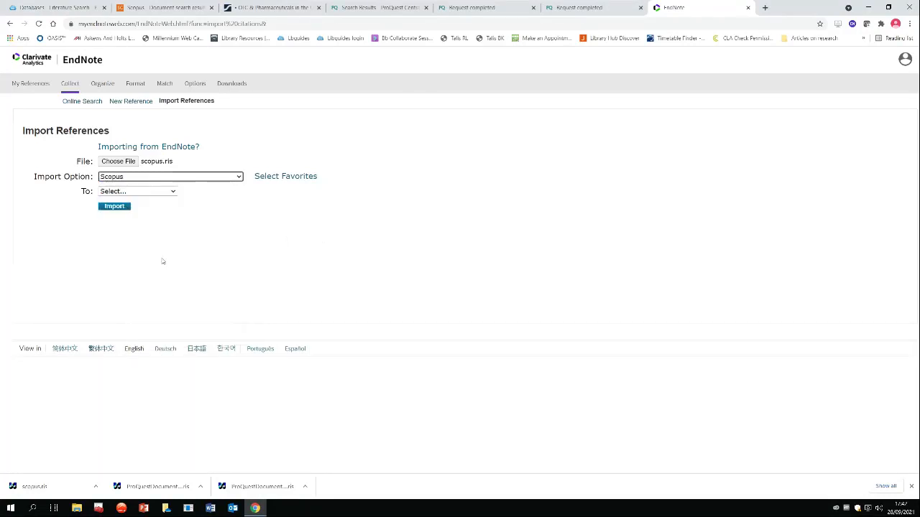
click(173, 192)
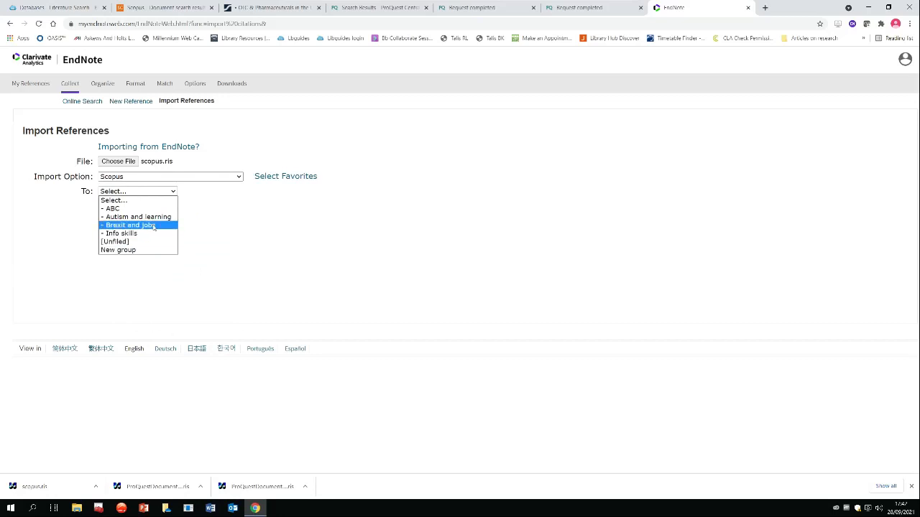
click(153, 226)
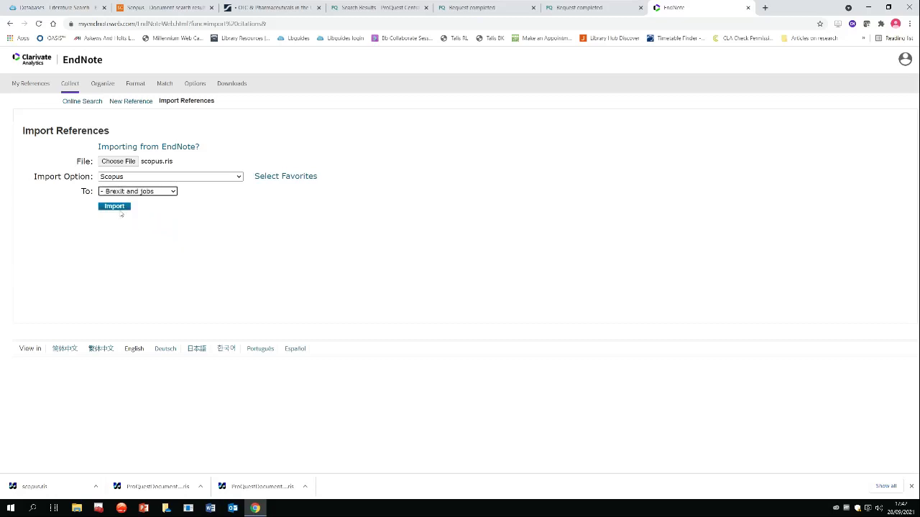
click(114, 207)
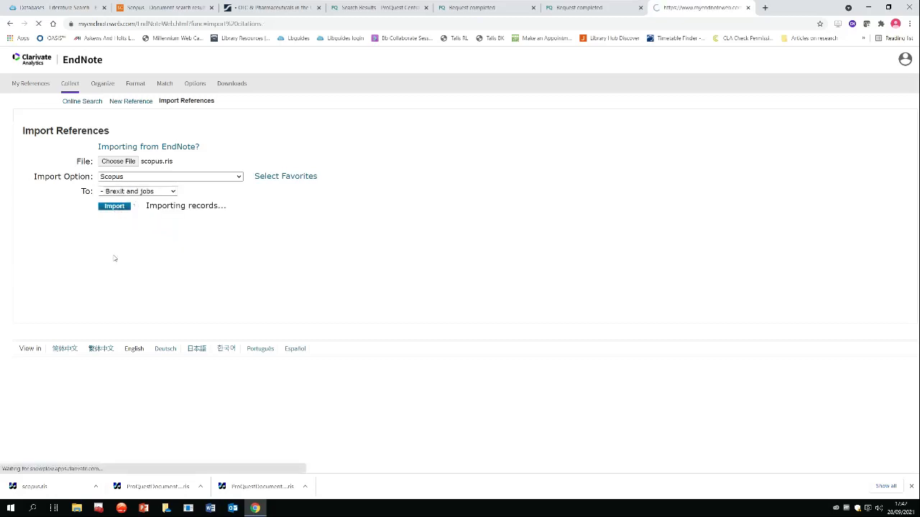
- Set up a bibliography of the "Brexit and jobs" group in the Cite Them Right-Harvard style with the RTF (rich text file) format
click(28, 85)
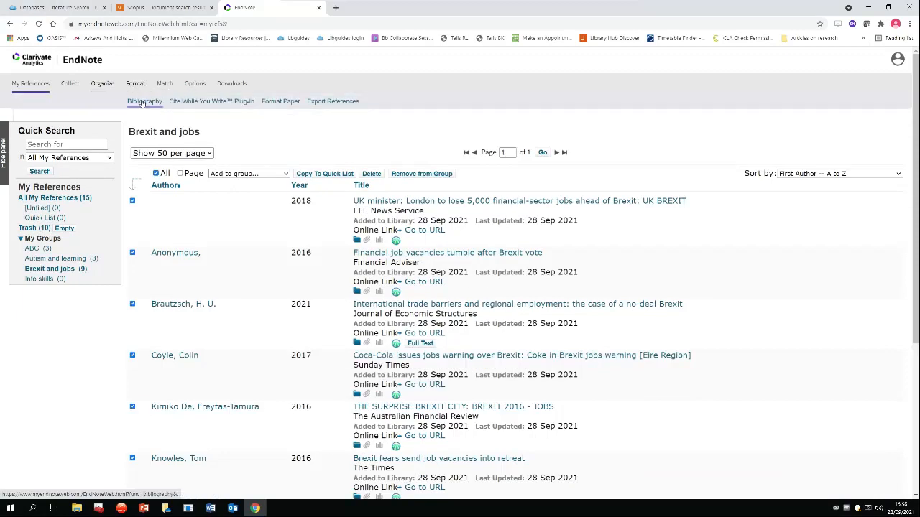
click(143, 102)
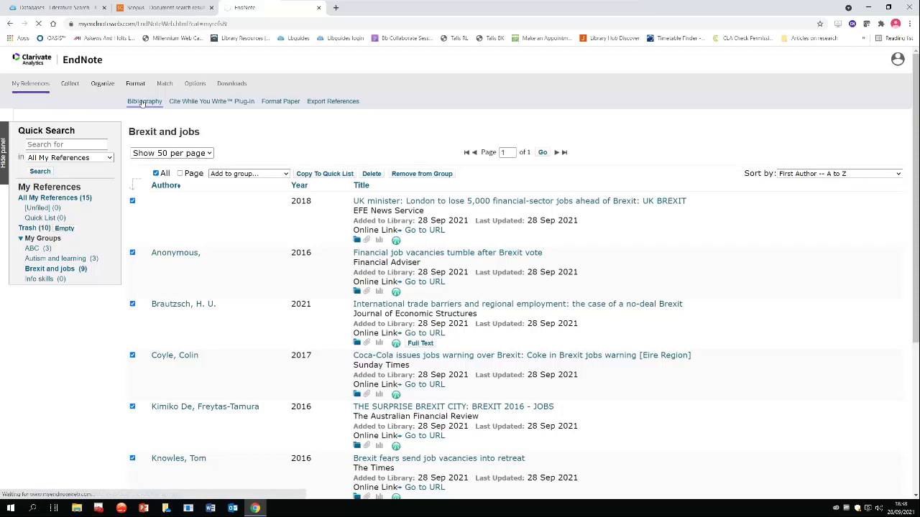
click(140, 147)
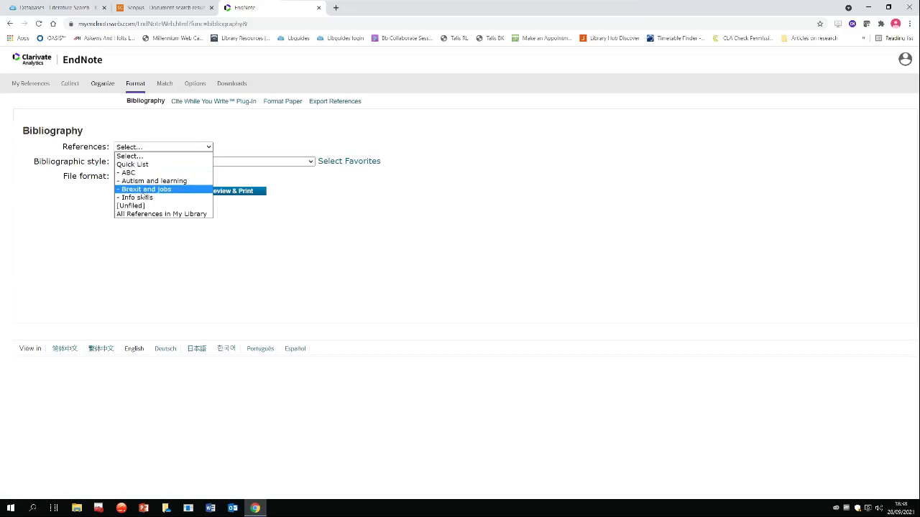
click(143, 190)
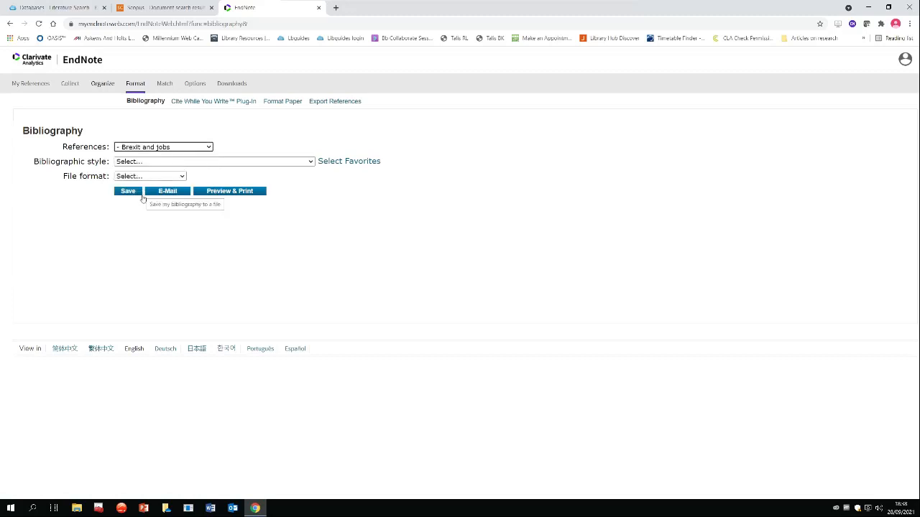
click(211, 161)
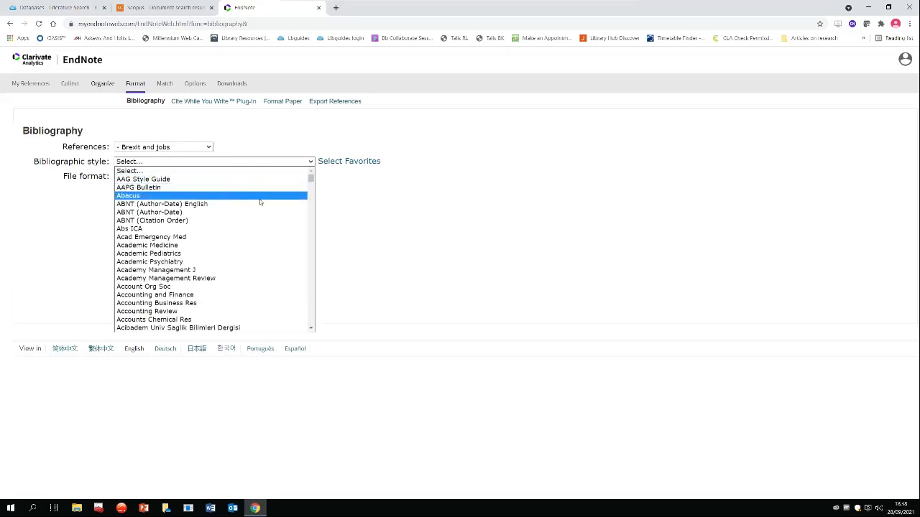
drag(310, 177, 267, 211)
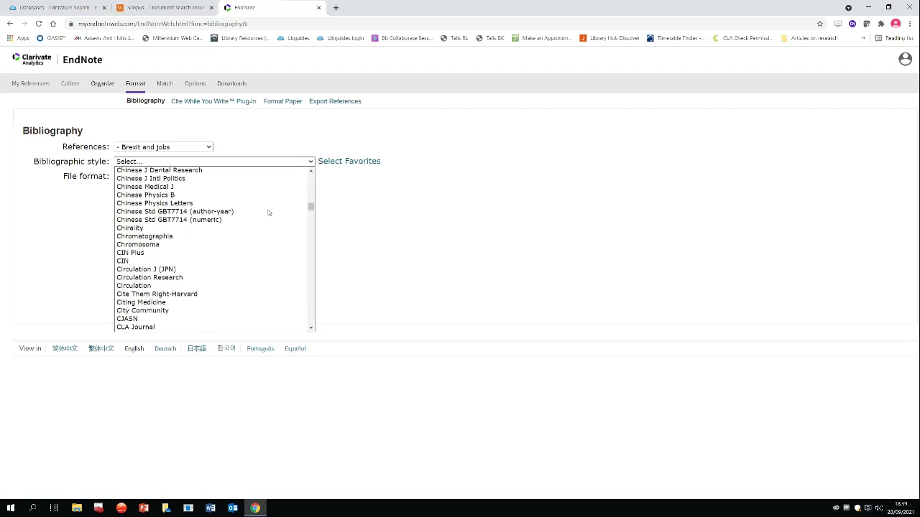
click(220, 297)
click(181, 177)
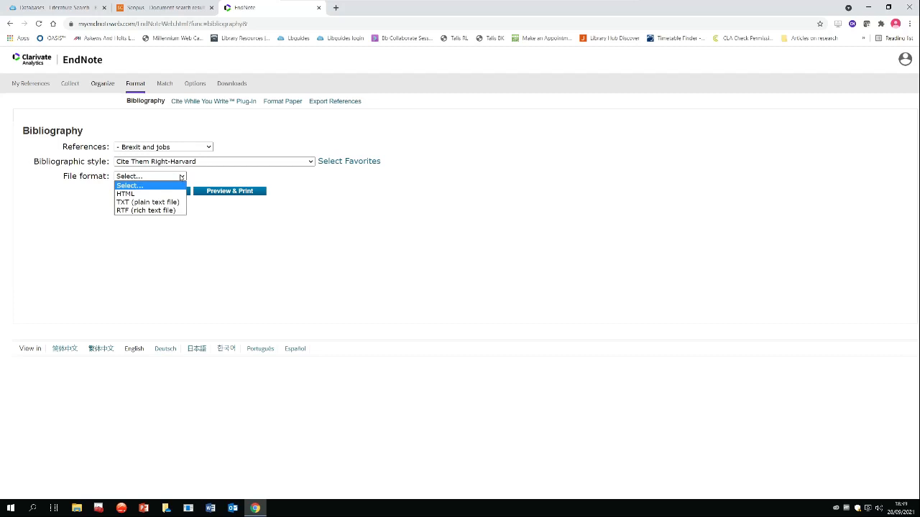
click(147, 210)
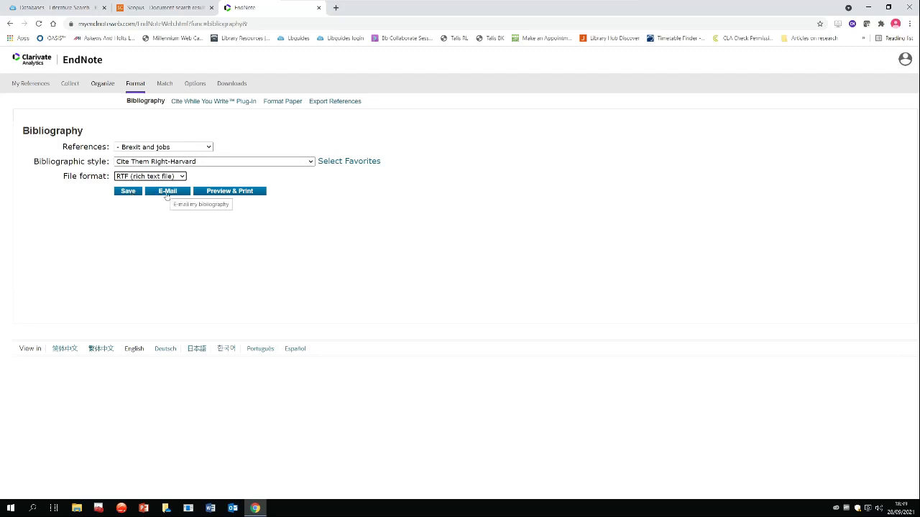
- Open the print preview of the bibliography and select all of its reference text
click(223, 192)
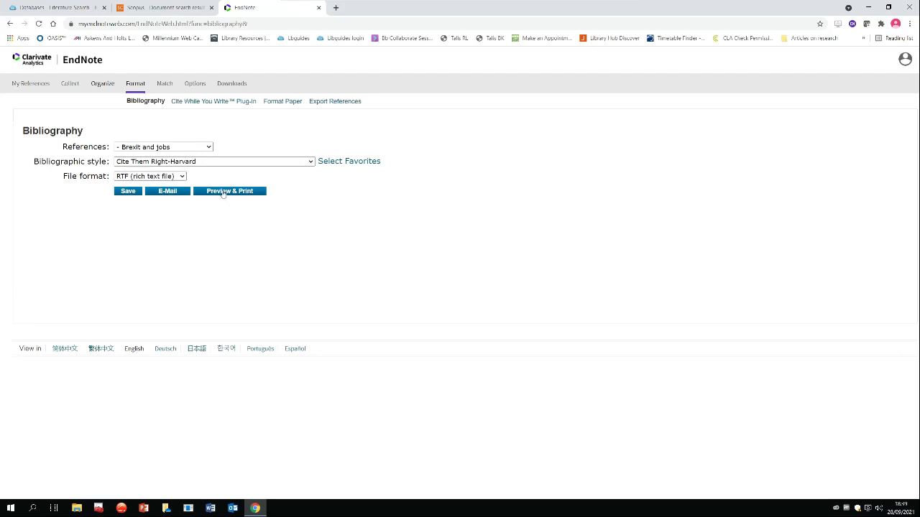
drag(6, 138, 58, 393)
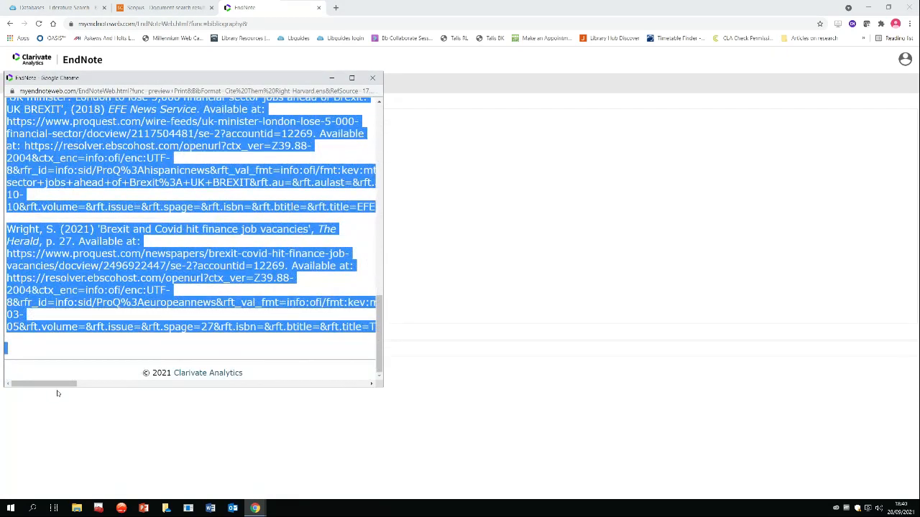